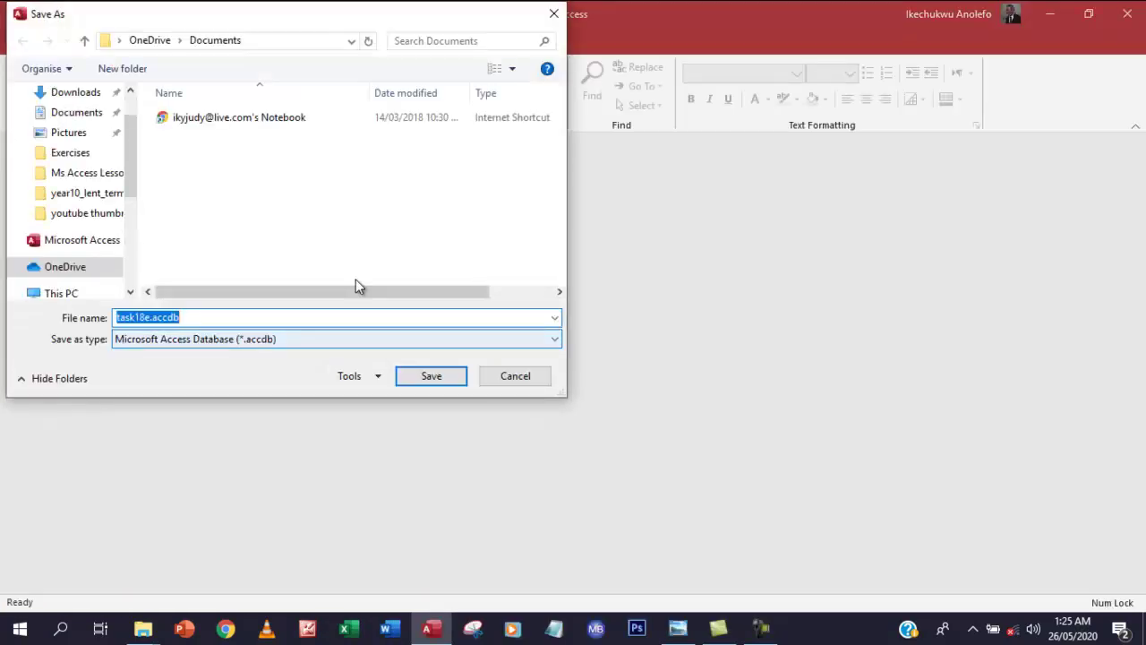
Step: Choose the Ms Access Lesson folder on the Desktop as the save location for the database copy
{"action": "scroll", "coordinate": [130, 130], "scroll_direction": "up", "scroll_amount": 1}
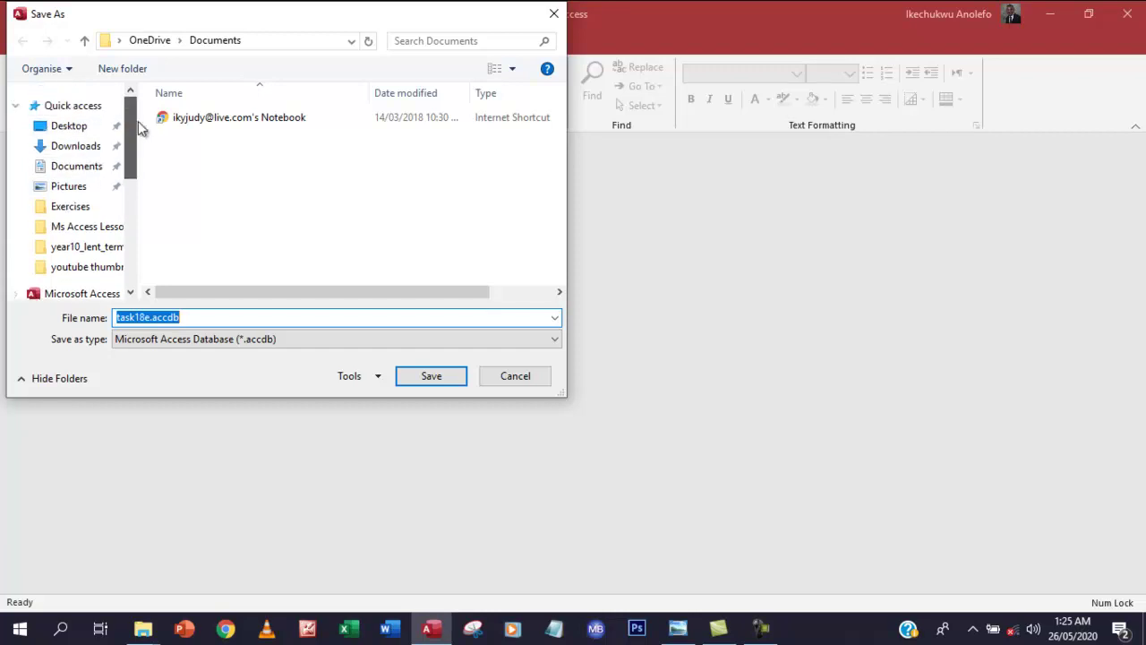
{"action": "left_click", "coordinate": [69, 127]}
{"action": "scroll", "coordinate": [555, 158], "scroll_direction": "down", "scroll_amount": 2}
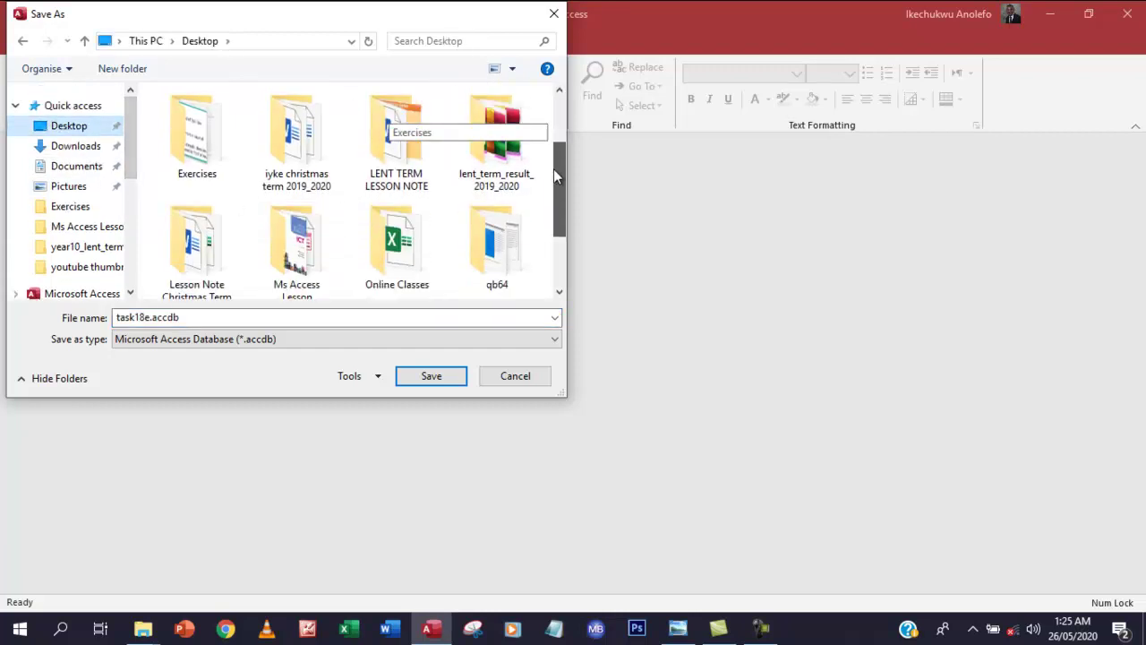
{"action": "double_click", "coordinate": [302, 219]}
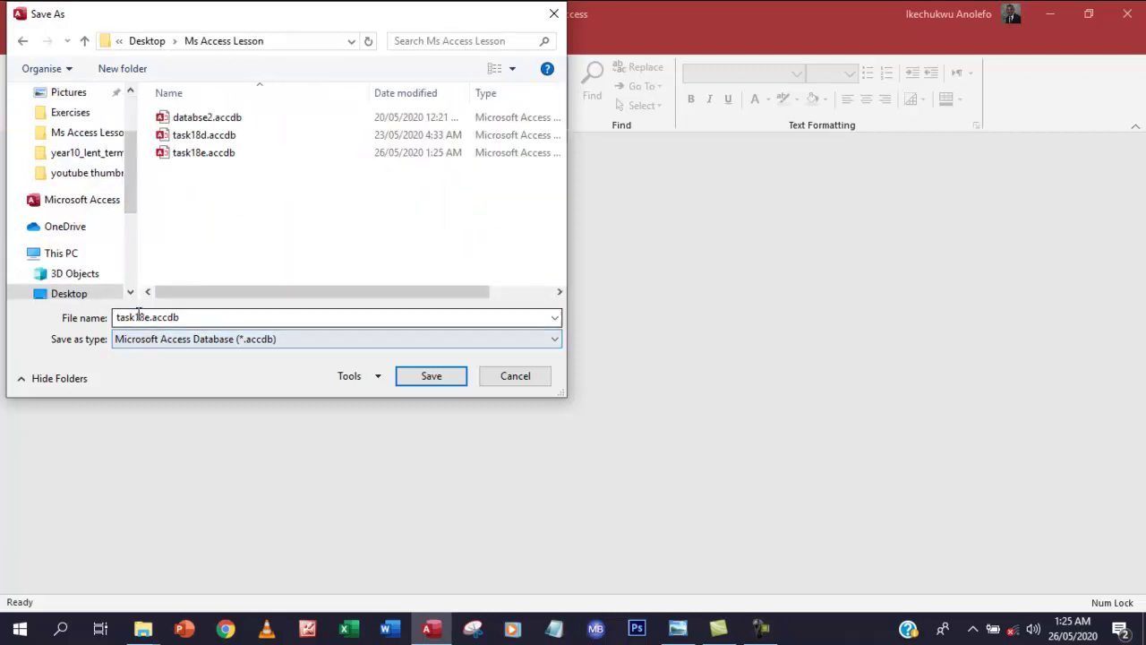
Step: Name the database copy task18f and save it as a Microsoft Access Database
{"action": "double_click", "coordinate": [194, 318]}
{"action": "left_click", "coordinate": [194, 318]}
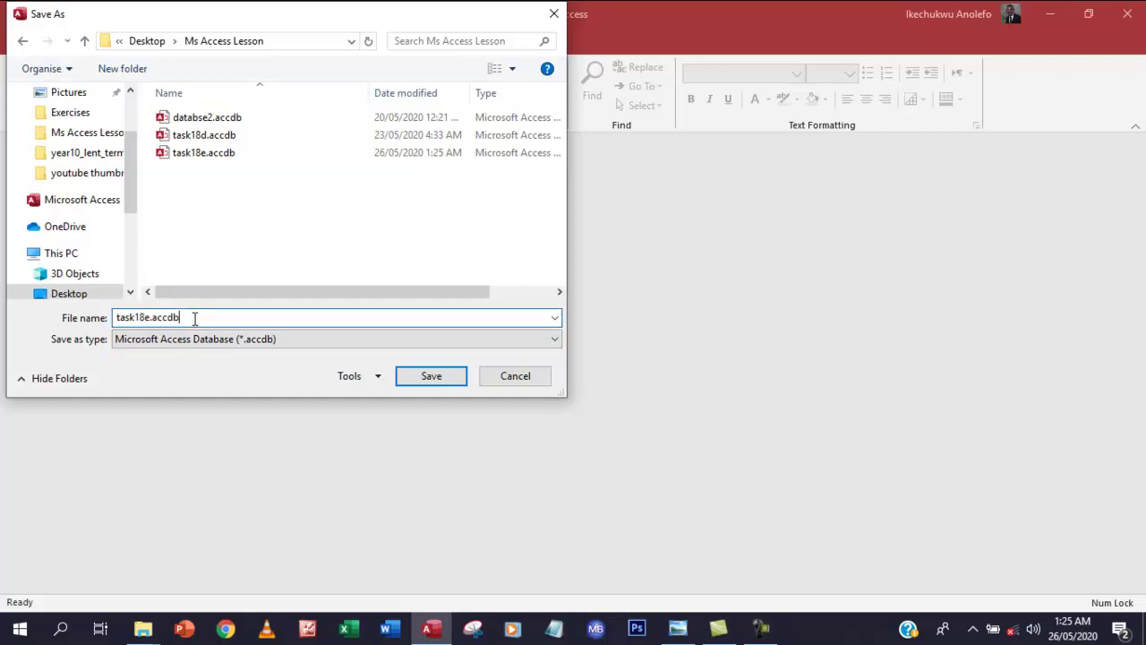
{"action": "key", "text": "BackSpace"}
{"action": "key", "text": "BackSpace"}
{"action": "key", "text": "BackSpace"}
{"action": "key", "text": "BackSpace"}
{"action": "key", "text": "BackSpace"}
{"action": "key", "text": "BackSpace"}
{"action": "key", "text": "BackSpace"}
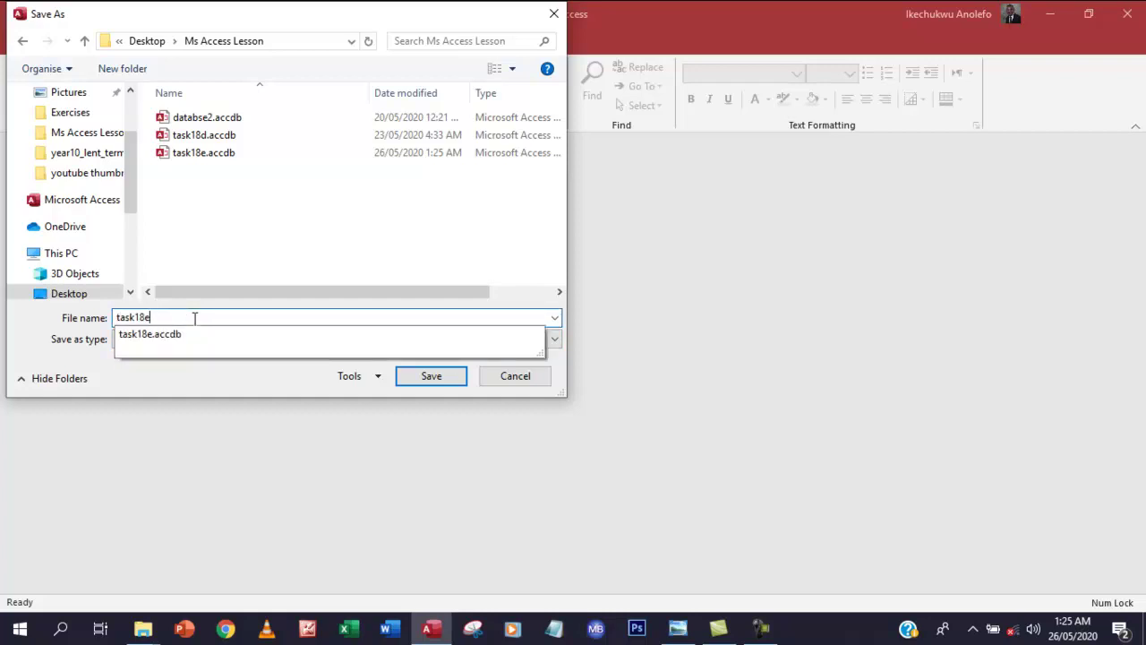
{"action": "type", "text": "f"}
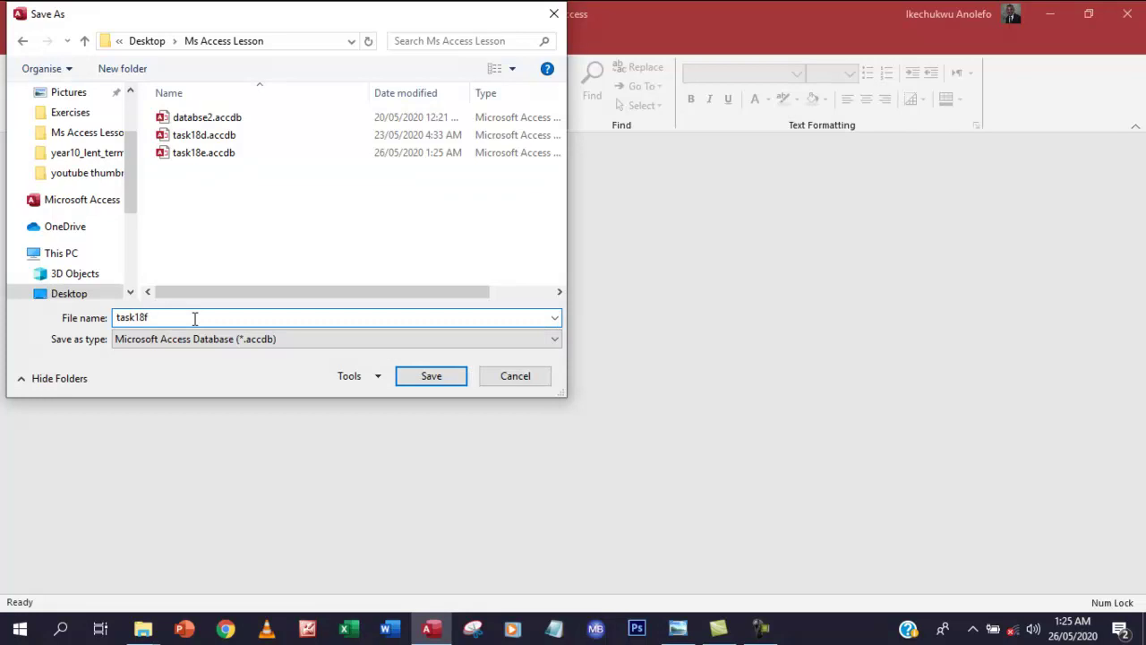
{"action": "left_click", "coordinate": [442, 380]}
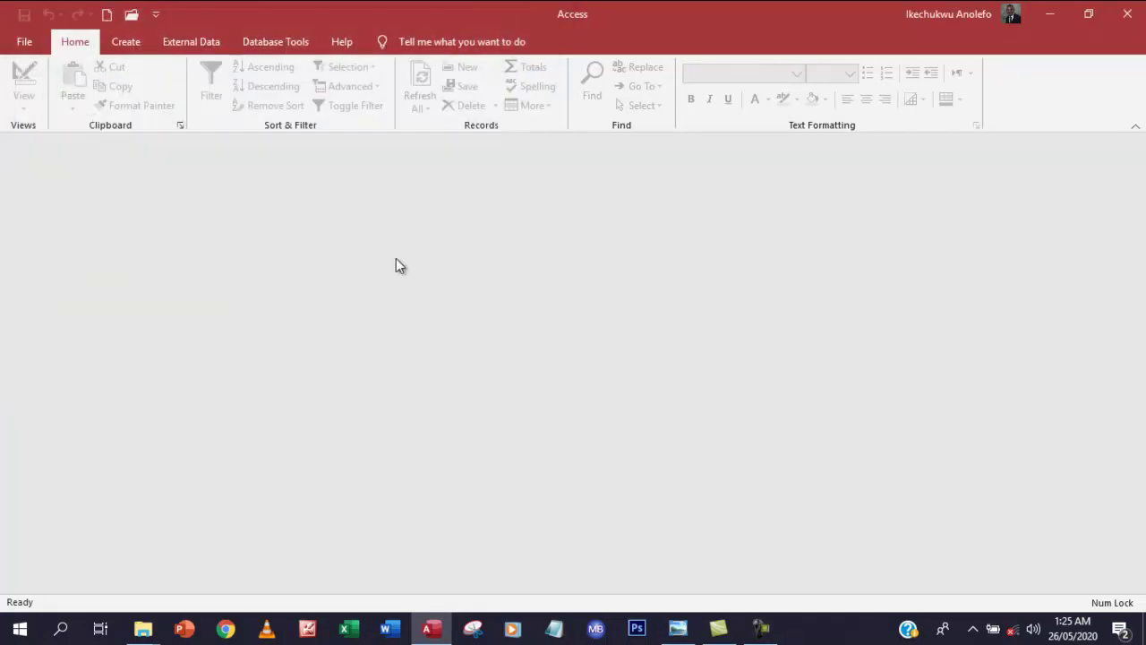
{"action": "left_click", "coordinate": [473, 143]}
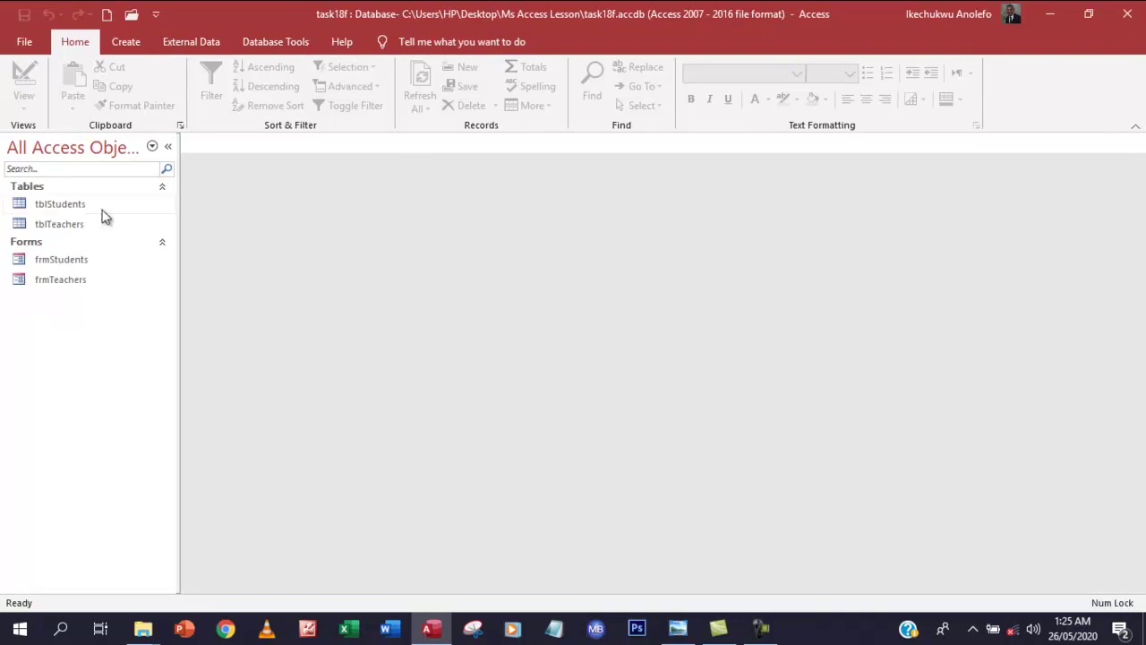
Step: Open the tblStudents table in Design view and add a Year_Group field with the Number data type
{"action": "double_click", "coordinate": [86, 208]}
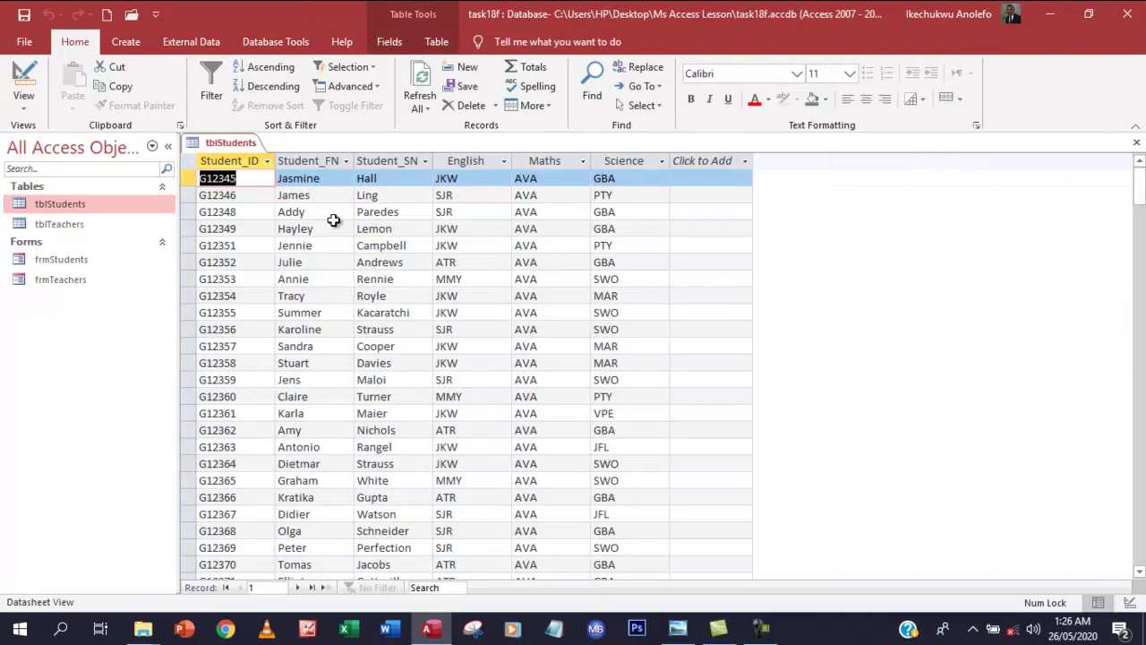
{"action": "left_click", "coordinate": [24, 85]}
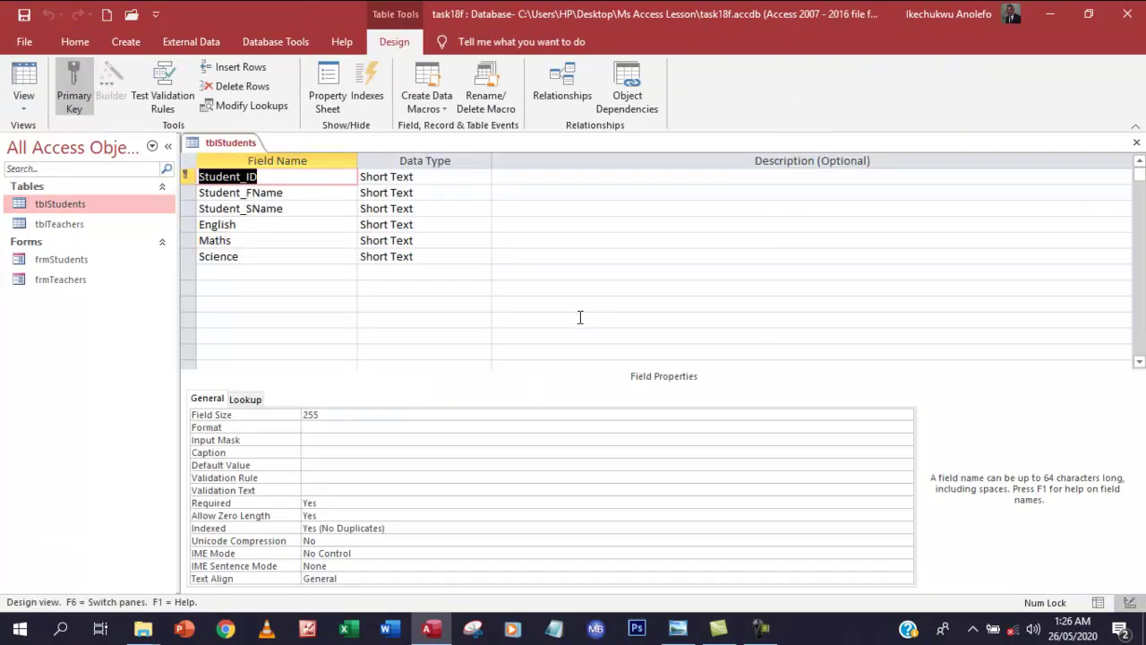
{"action": "left_click", "coordinate": [248, 274]}
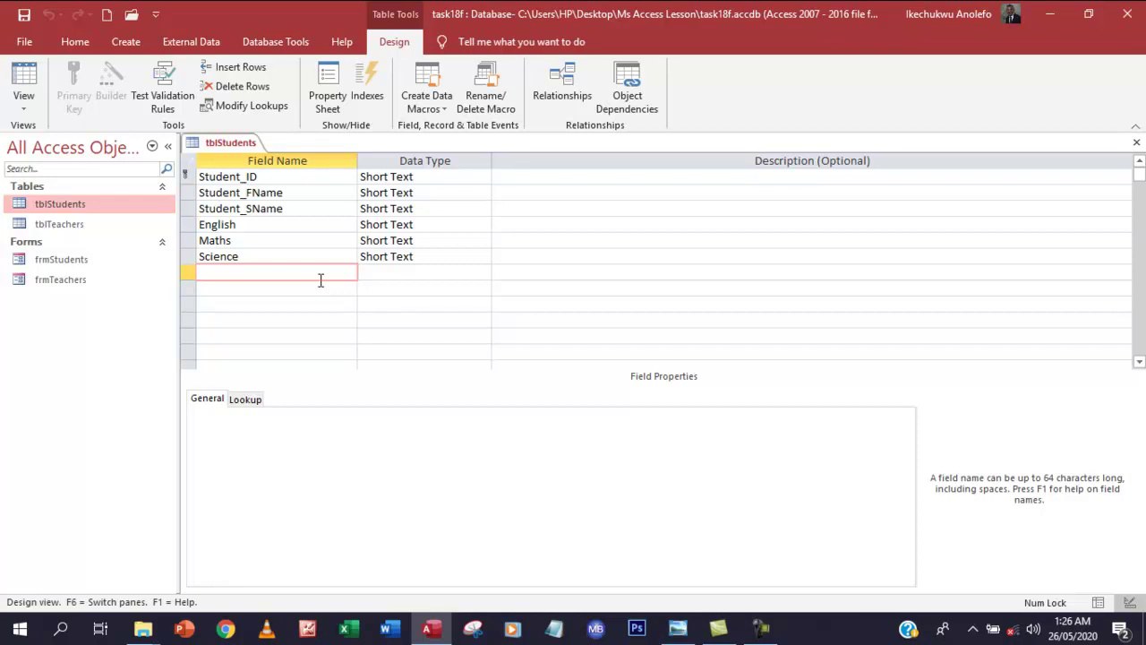
{"action": "type", "text": "Year_Group"}
{"action": "key", "text": "Tab"}
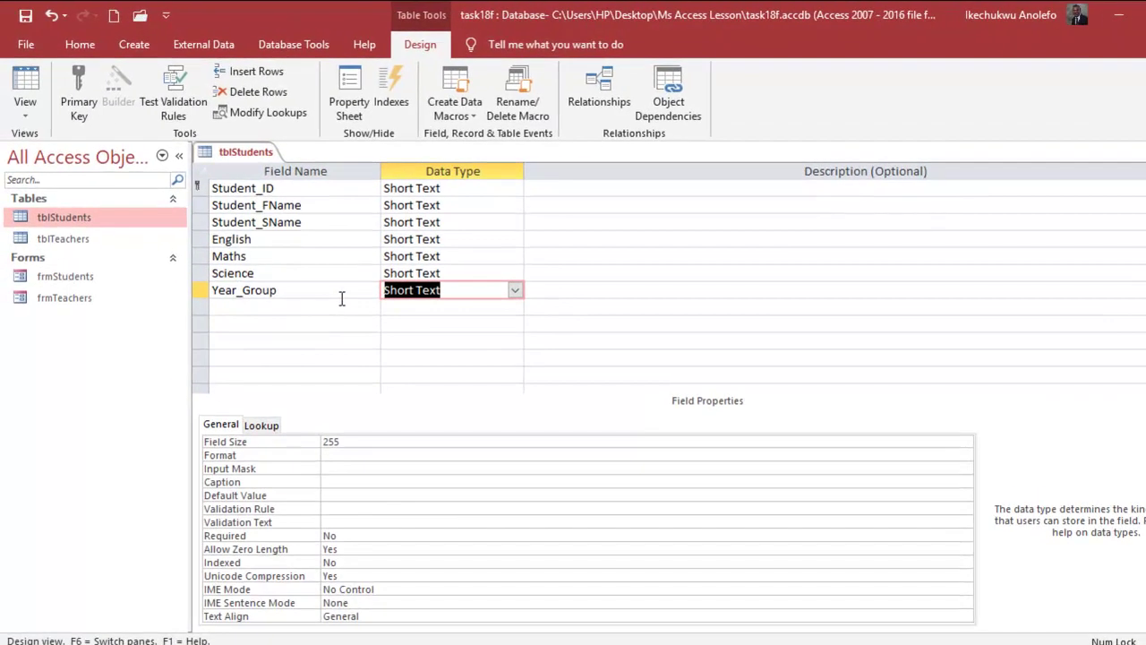
{"action": "left_click", "coordinate": [514, 291]}
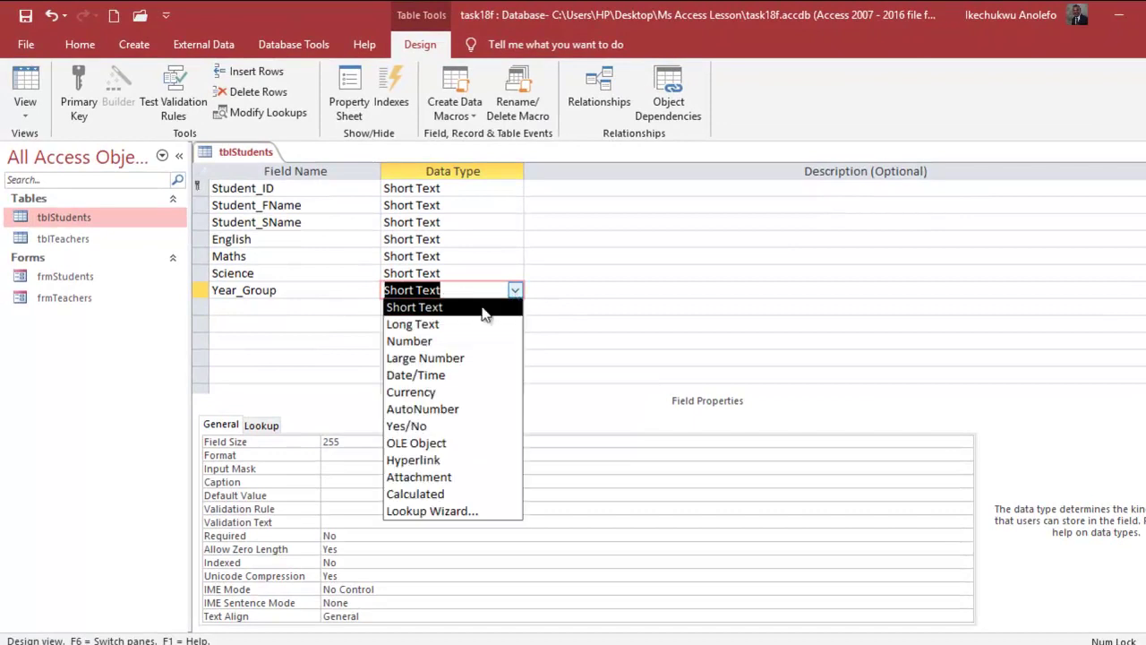
{"action": "left_click", "coordinate": [439, 341]}
Step: Add a Tutor field with the Short Text data type below Year_Group
{"action": "left_click", "coordinate": [255, 309]}
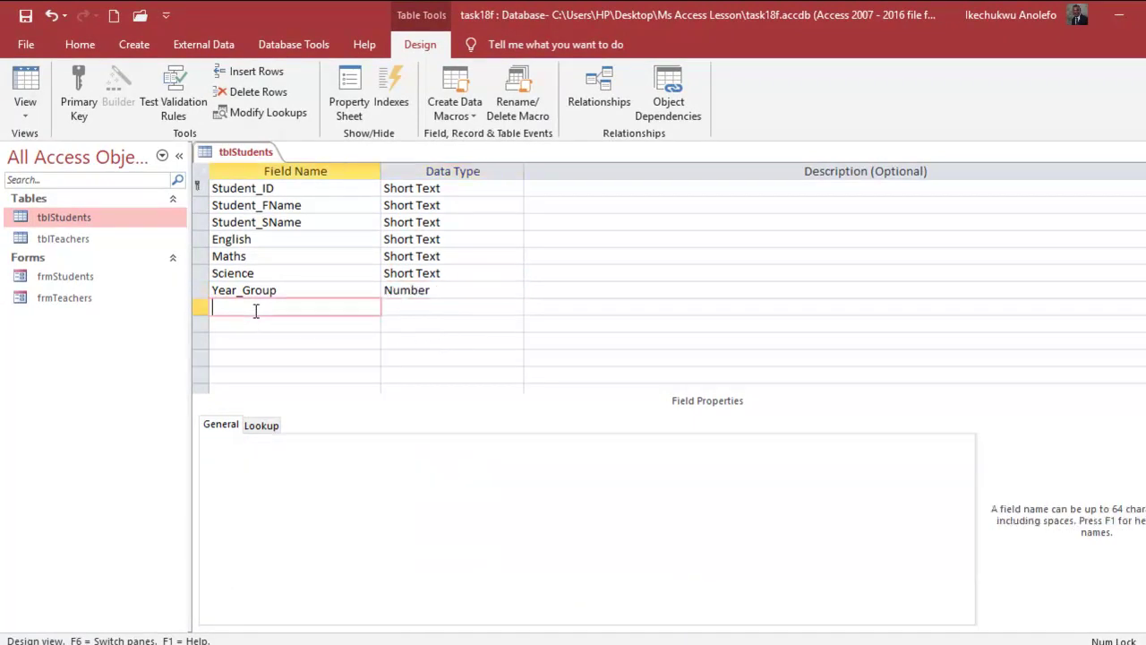
{"action": "type", "text": "Tutor"}
{"action": "key", "text": "Tab"}
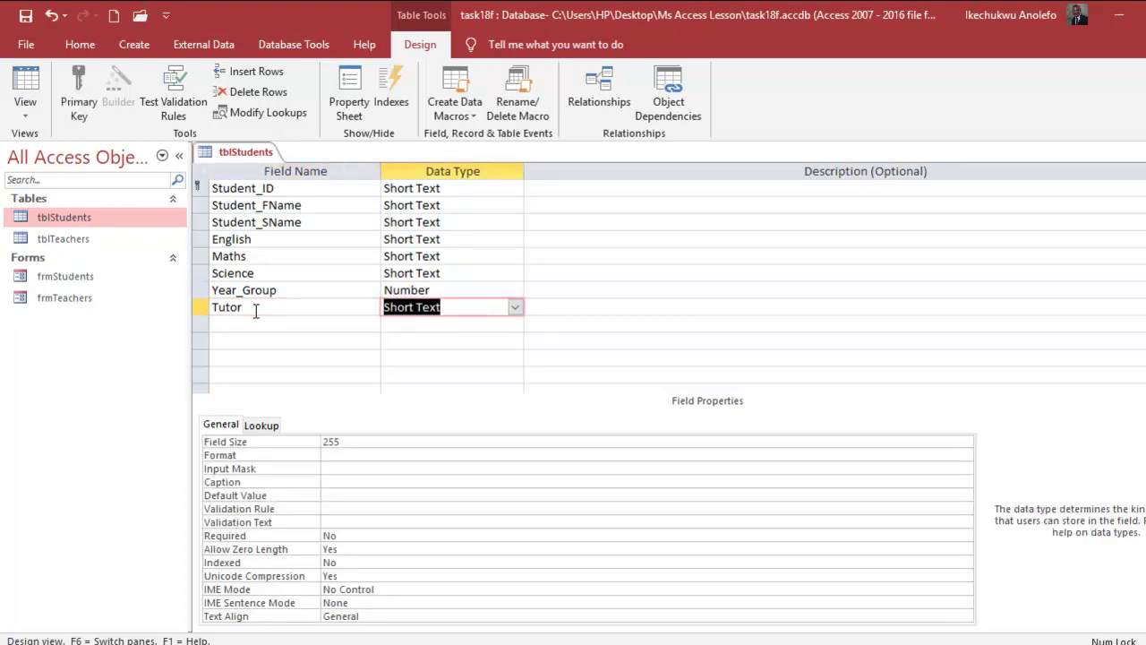
Step: Enter the descriptions "The school year between 7 and 11 inclusive" for Year_Group and "The name of the studnt's tutor" for Tutor
{"action": "left_click", "coordinate": [545, 289]}
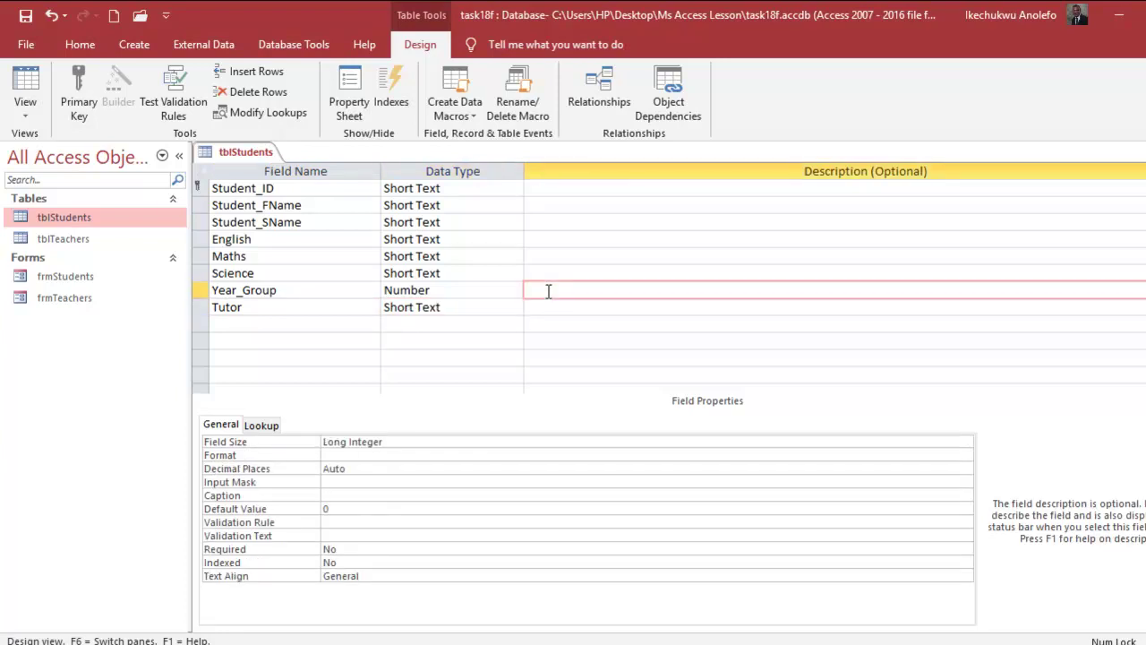
{"action": "type", "text": "The school year between "}
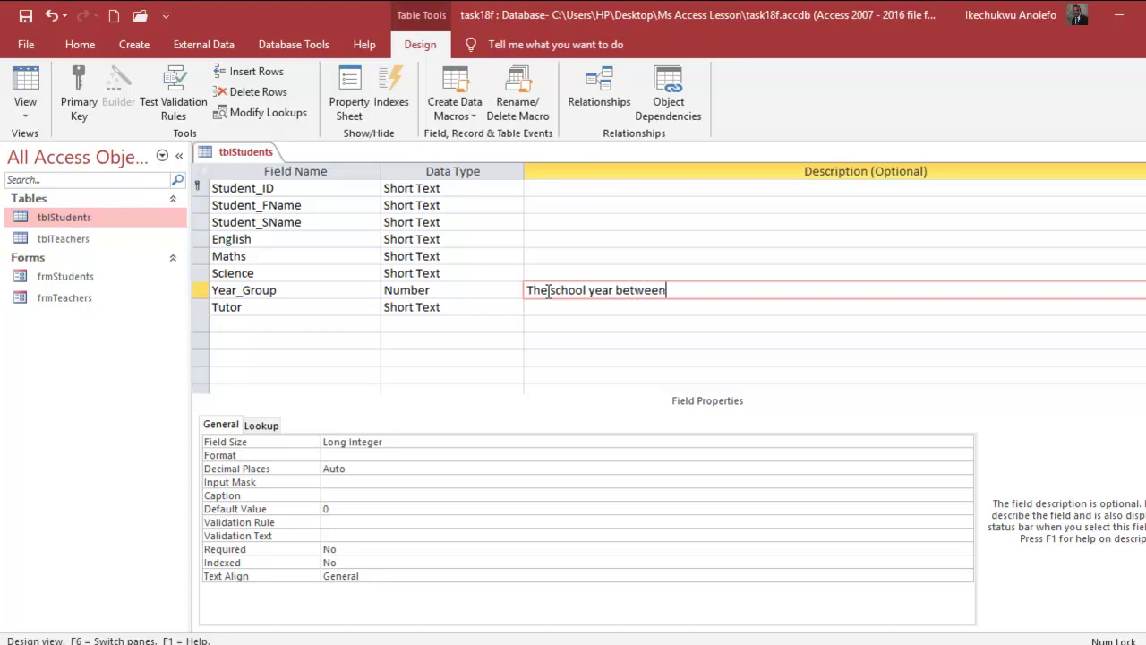
{"action": "type", "text": "7 and 11 inclusive"}
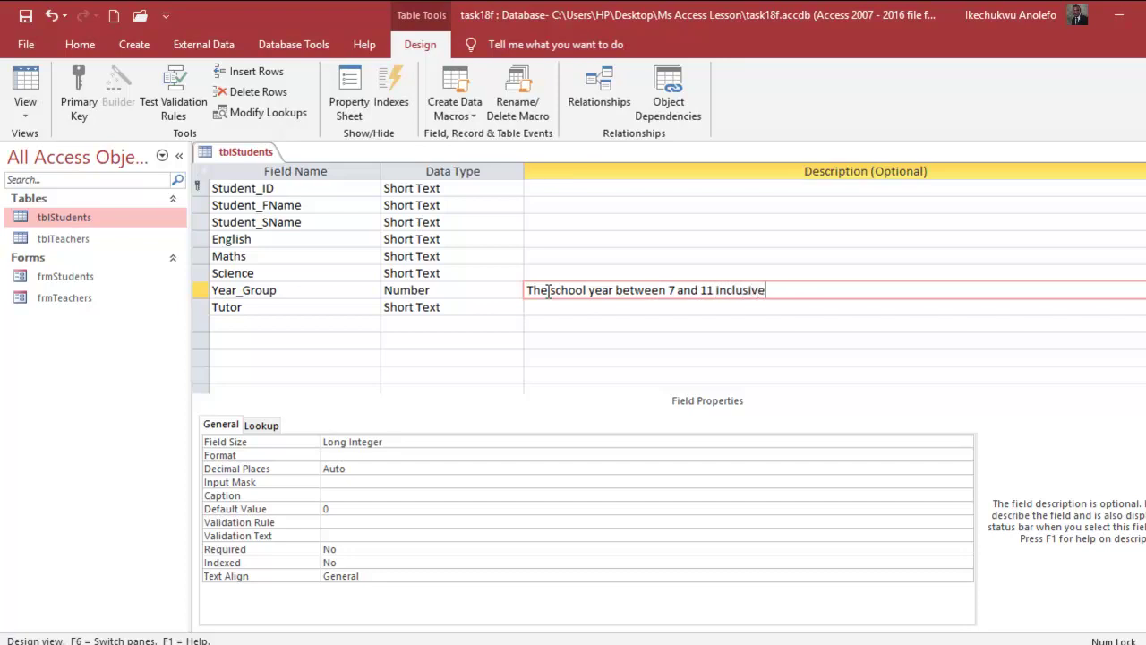
{"action": "left_click", "coordinate": [550, 309]}
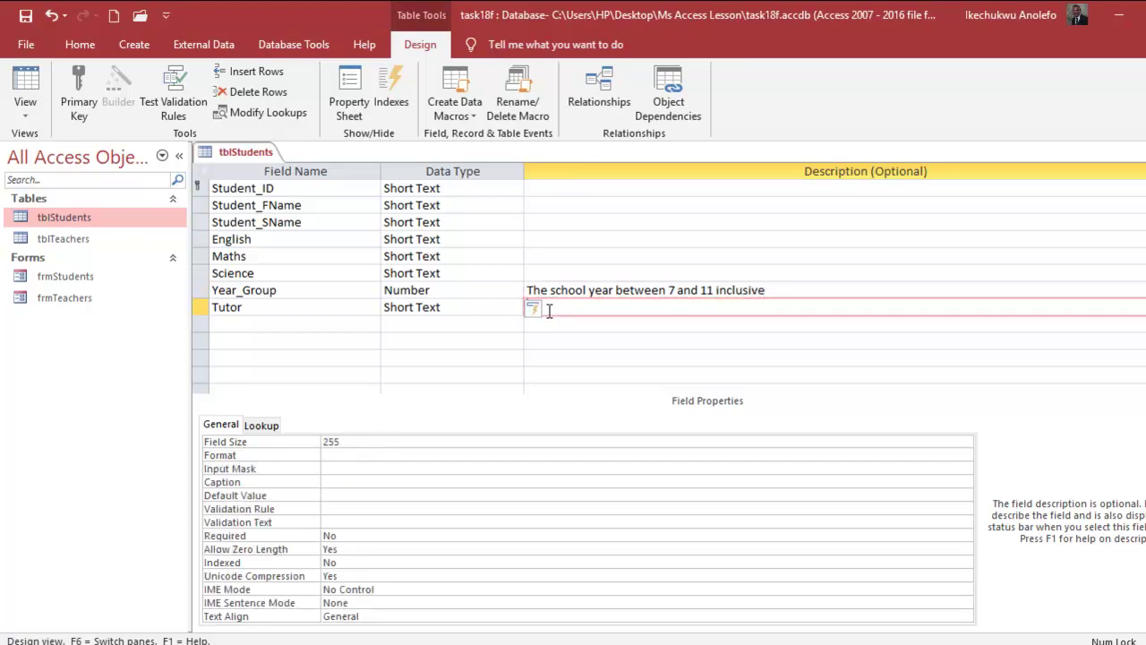
{"action": "type", "text": "The name of the studnt's tutor"}
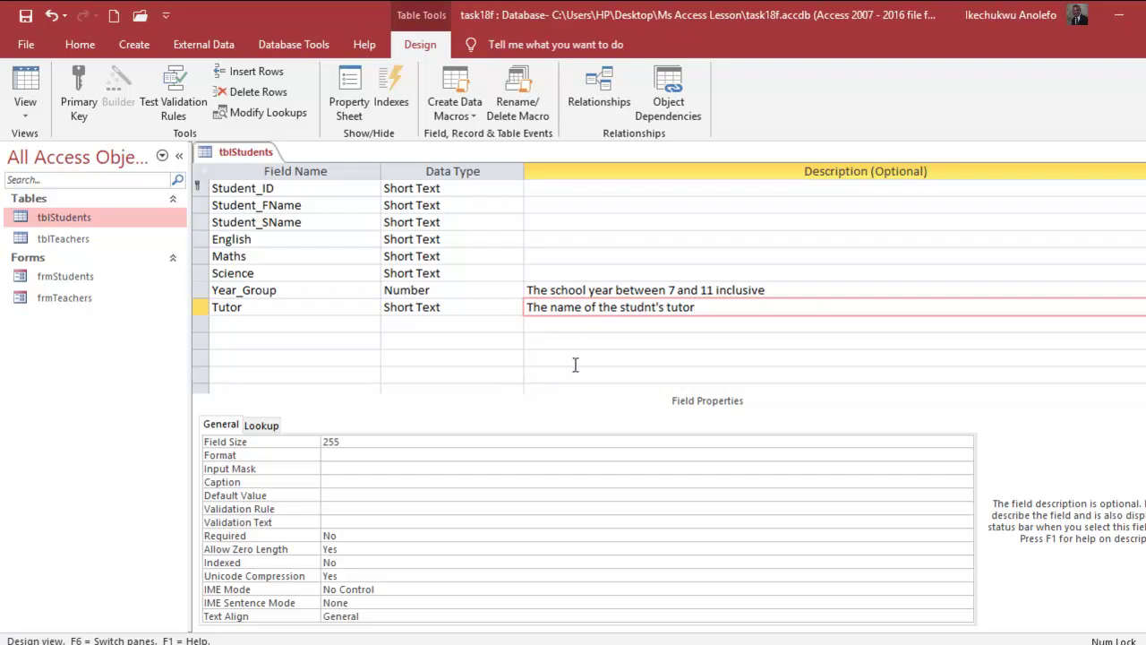
Step: Set the field size of the Tutor field to 3
{"action": "left_click", "coordinate": [250, 308]}
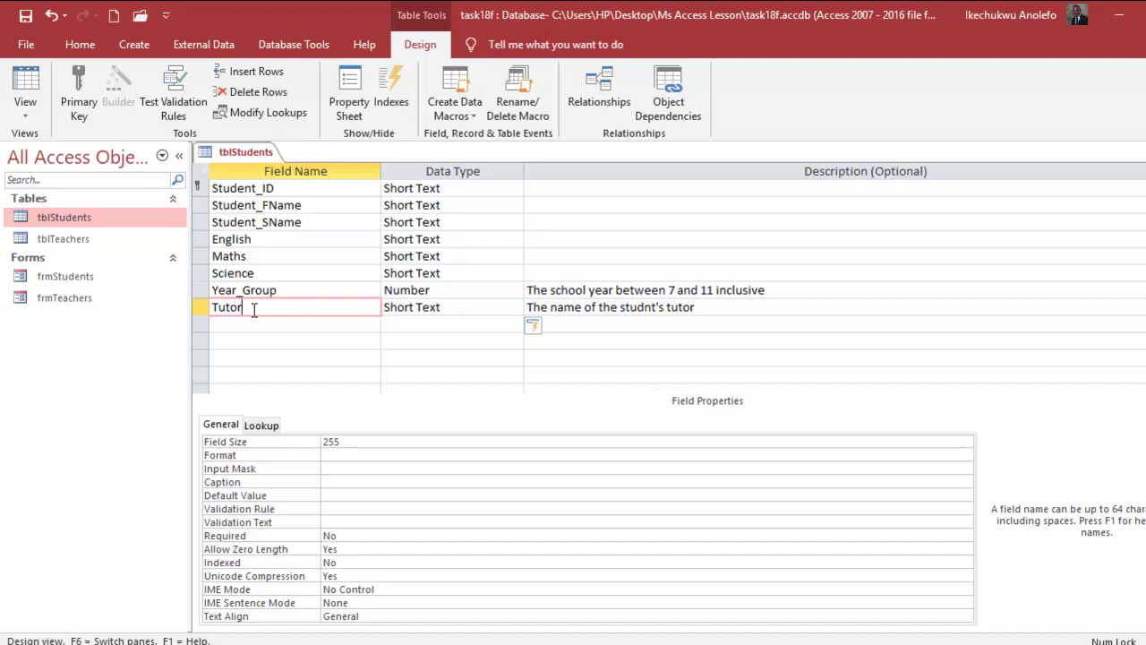
{"action": "left_click", "coordinate": [361, 439]}
{"action": "left_click_drag", "start_coordinate": [359, 438], "coordinate": [321, 443]}
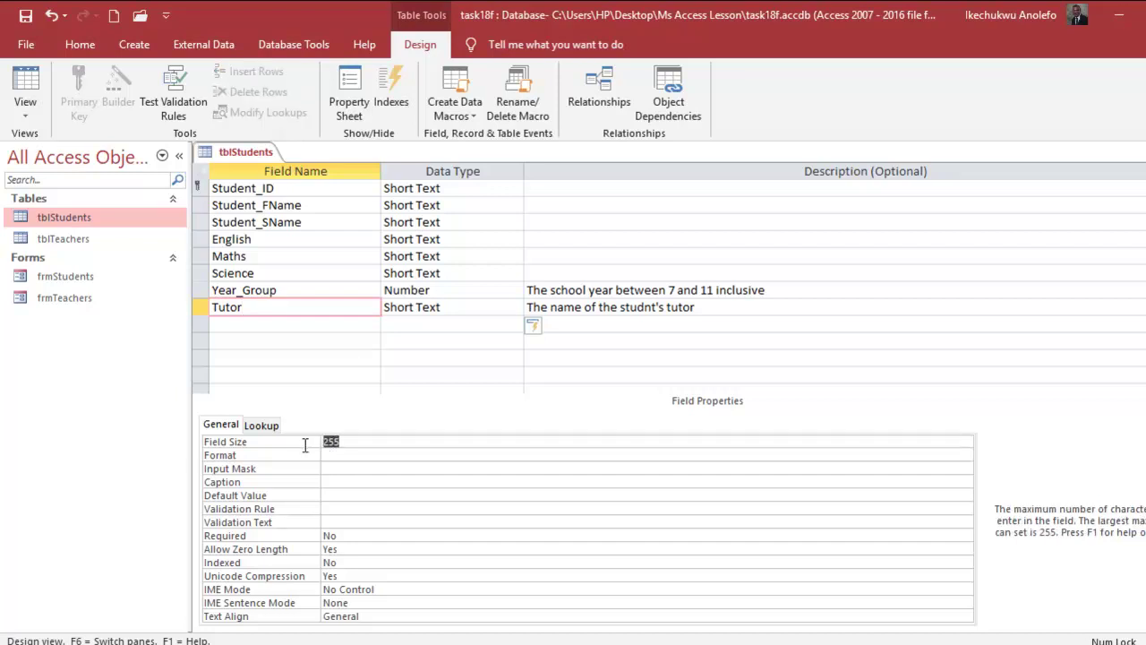
{"action": "type", "text": "3"}
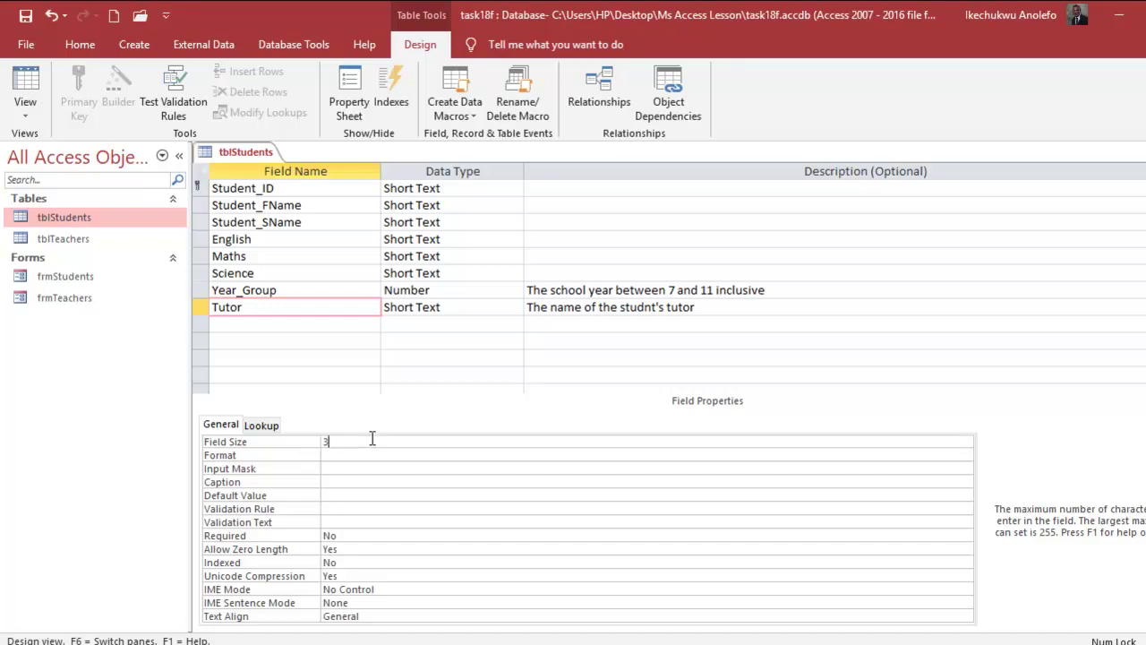
Step: Save the tblStudents design while switching to Datasheet view, and close the table
{"action": "left_click", "coordinate": [25, 85]}
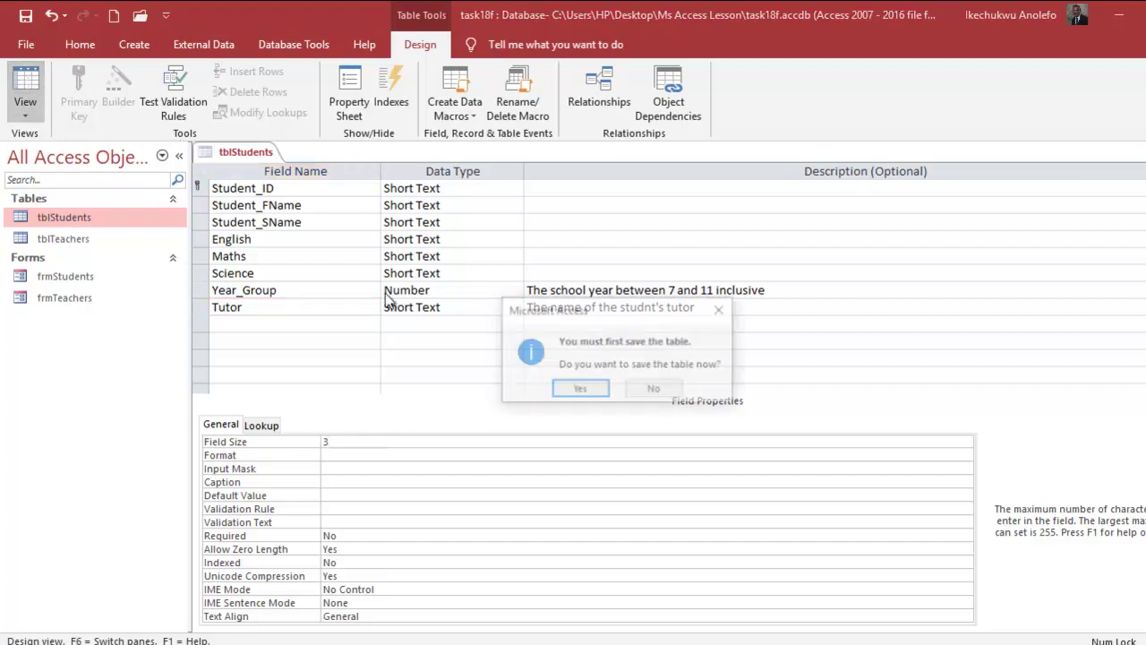
{"action": "left_click", "coordinate": [556, 384]}
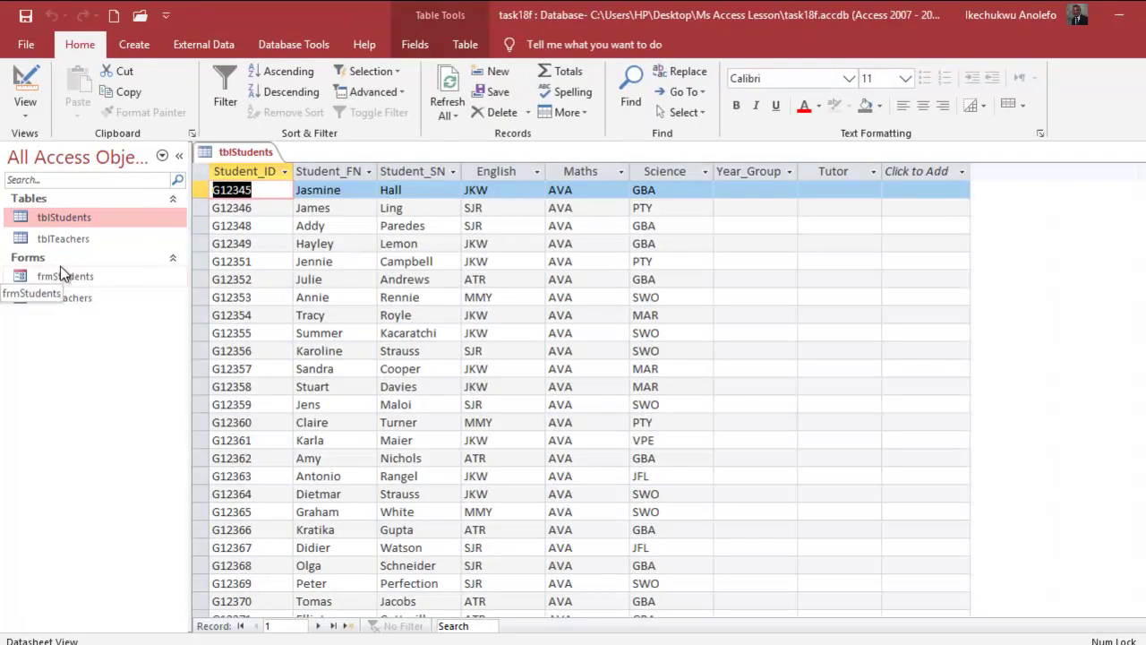
{"action": "key", "text": "ctrl+w"}
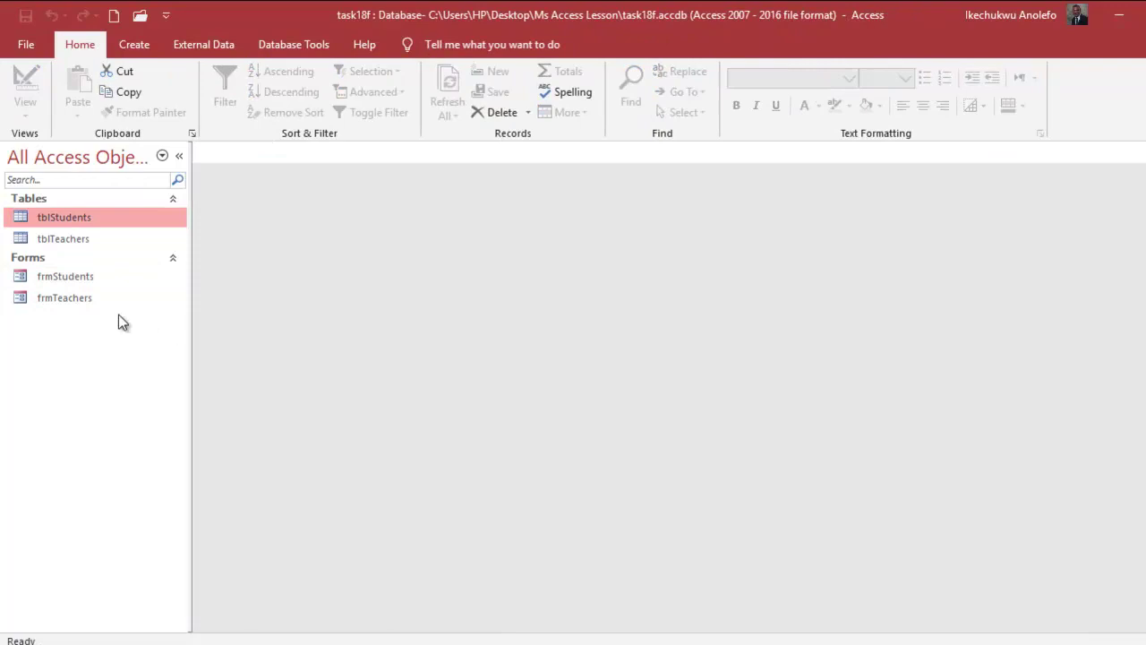
Step: Open the frmStudents form in Design view
{"action": "double_click", "coordinate": [60, 279]}
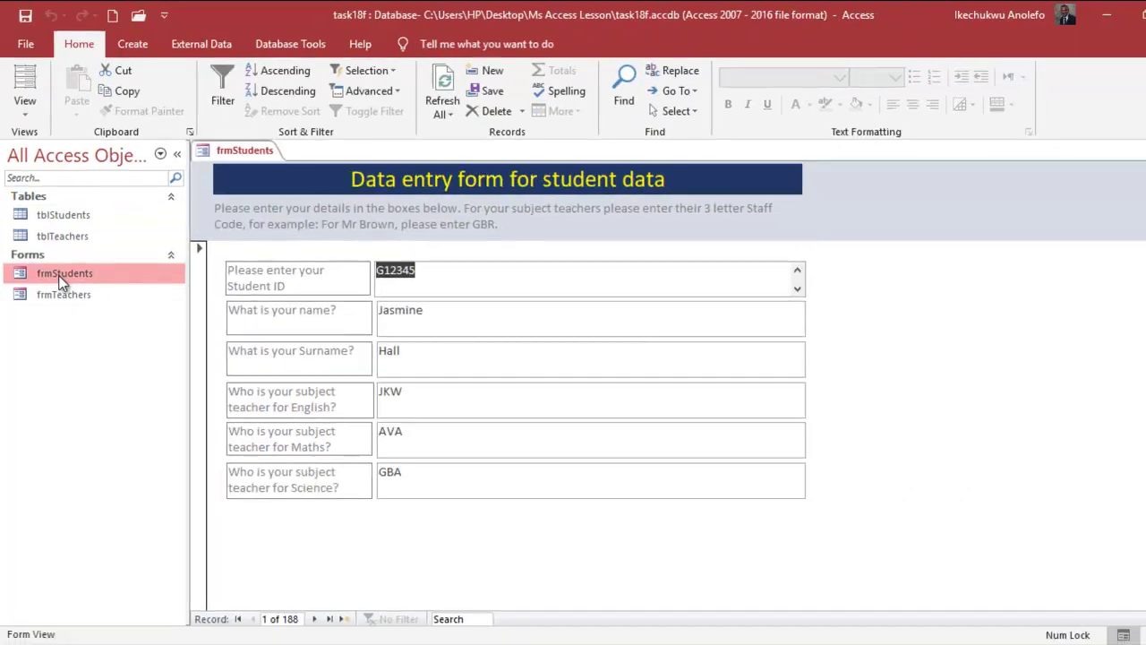
{"action": "left_click", "coordinate": [23, 106]}
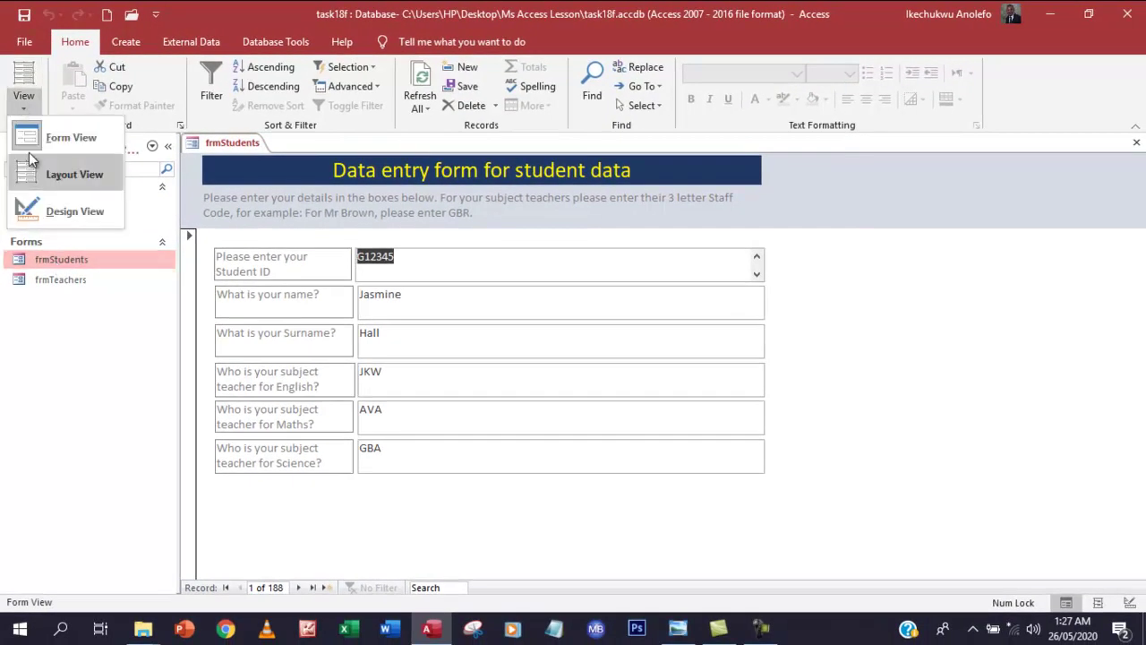
{"action": "left_click", "coordinate": [47, 215]}
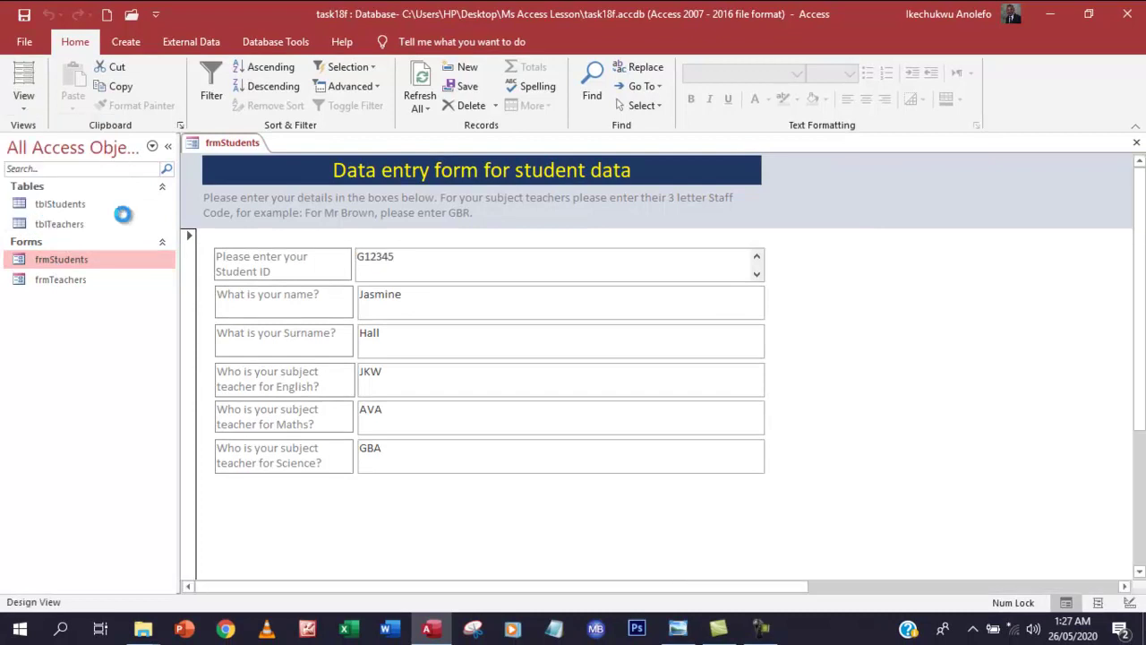
Step: Extend the Detail section below the Science field to about the 13.5 mark on the vertical ruler, keeping the Form Footer collapsed
{"action": "scroll", "coordinate": [576, 379], "scroll_direction": "down", "scroll_amount": 1}
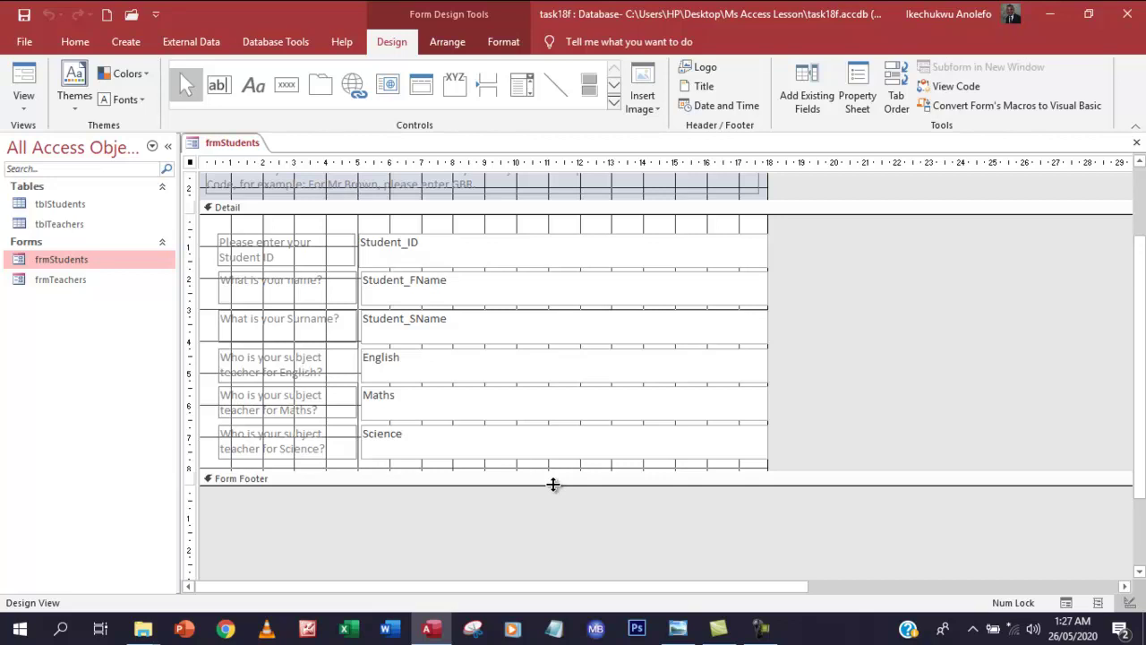
{"action": "left_click_drag", "start_coordinate": [553, 483], "coordinate": [545, 570]}
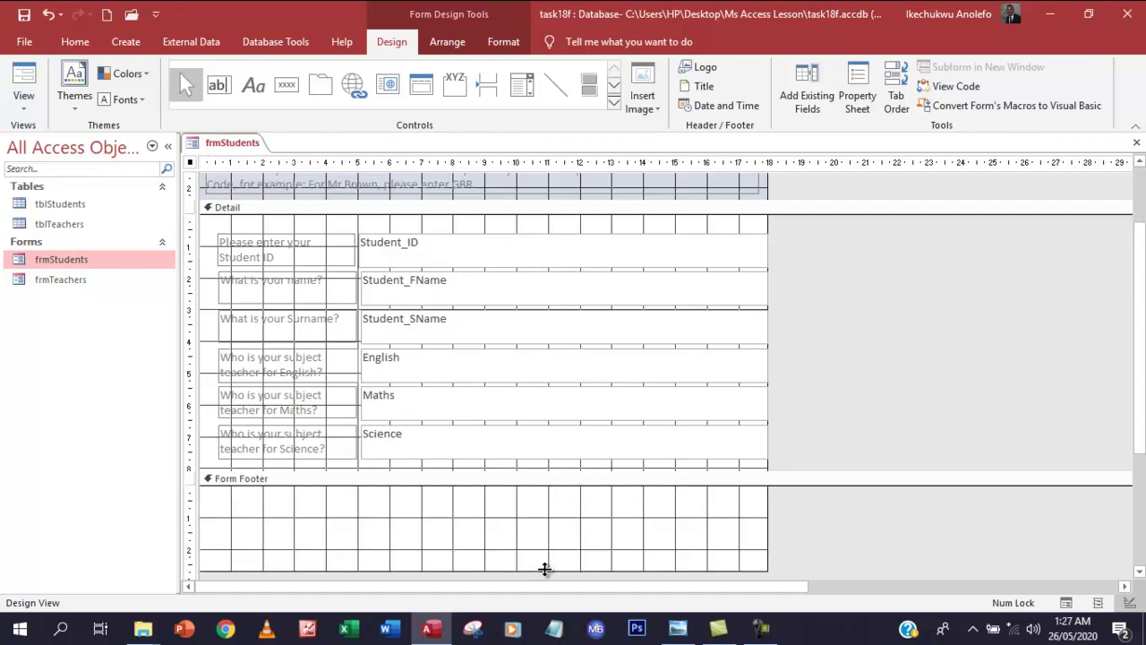
{"action": "left_click_drag", "start_coordinate": [1139, 358], "coordinate": [1139, 442]}
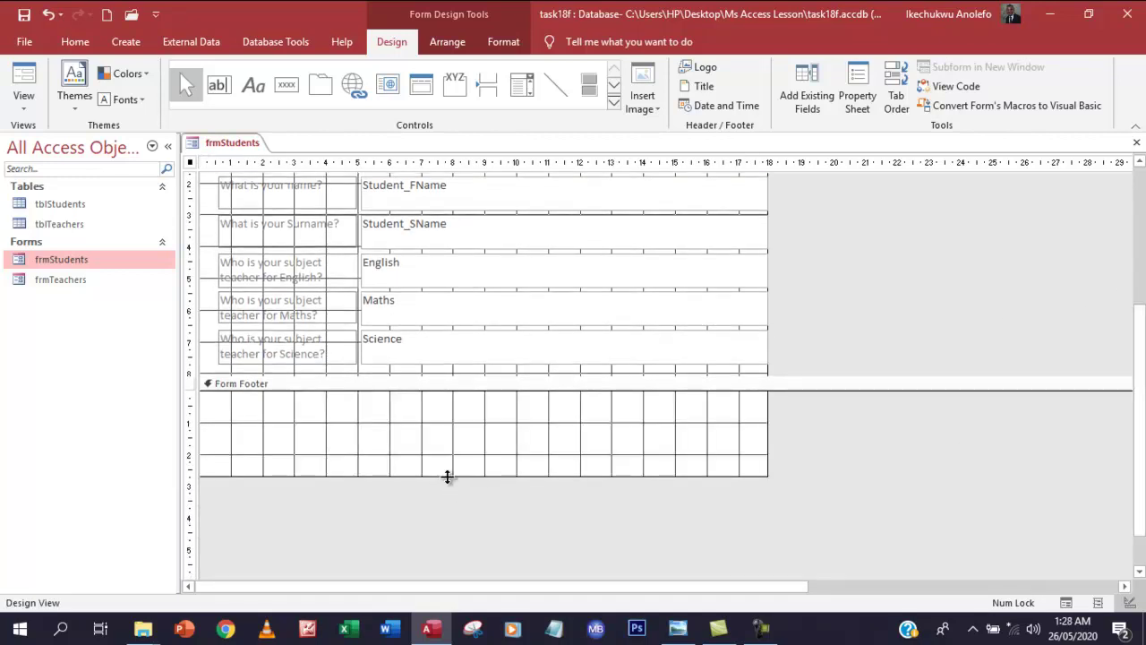
{"action": "left_click_drag", "start_coordinate": [451, 376], "coordinate": [444, 467]}
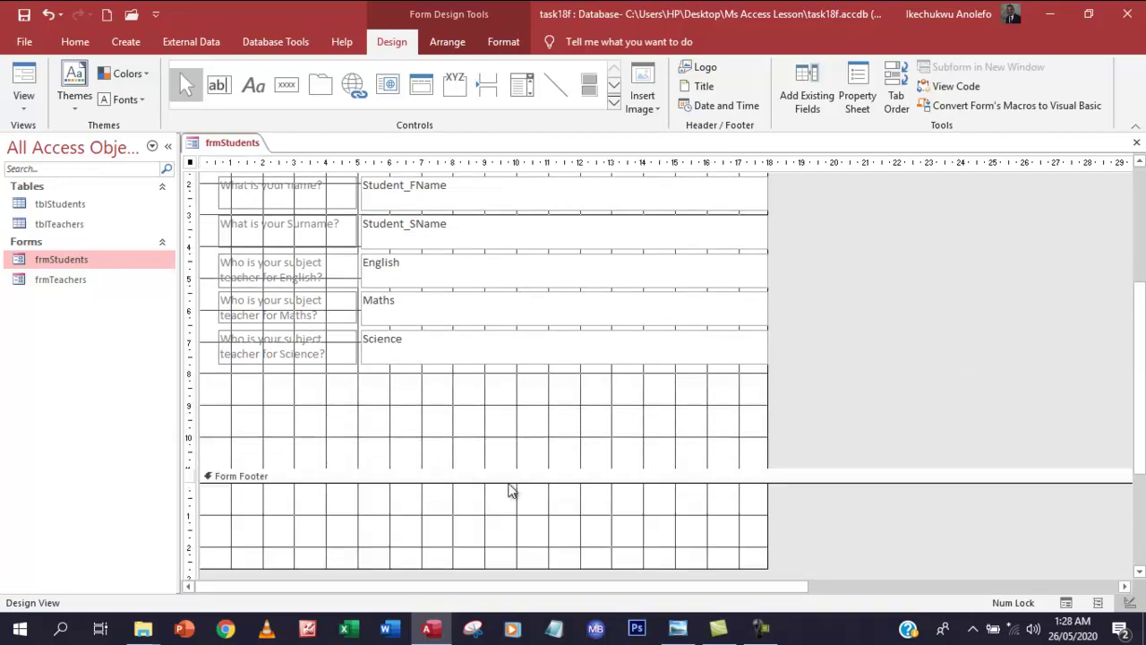
{"action": "left_click_drag", "start_coordinate": [534, 568], "coordinate": [540, 484]}
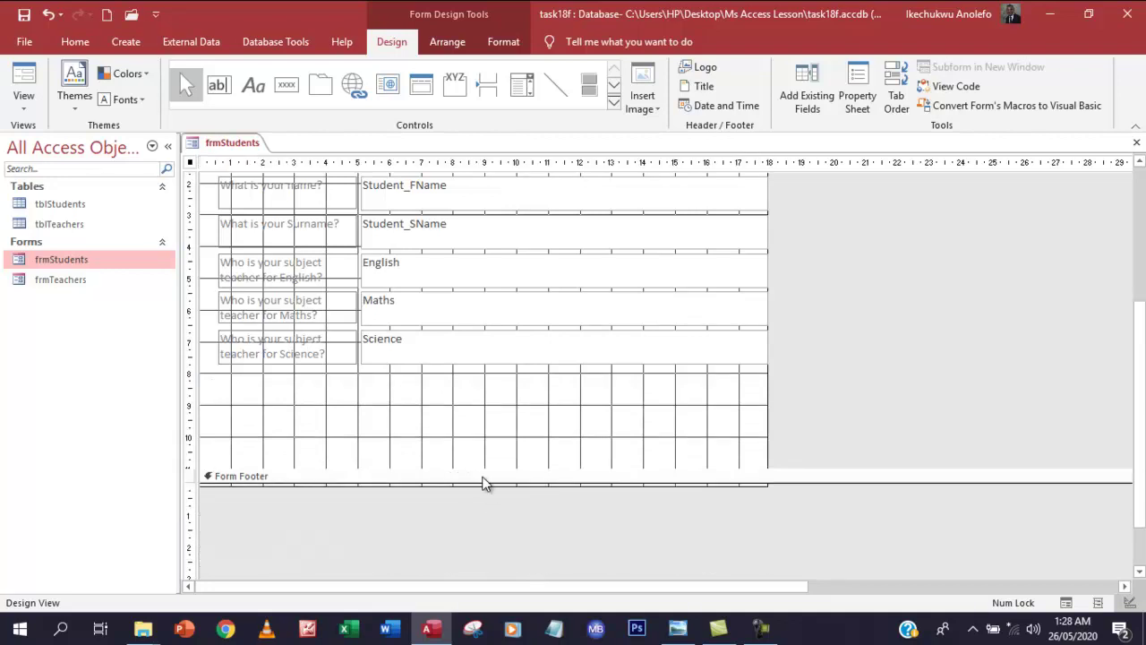
{"action": "left_click_drag", "start_coordinate": [492, 483], "coordinate": [492, 555]}
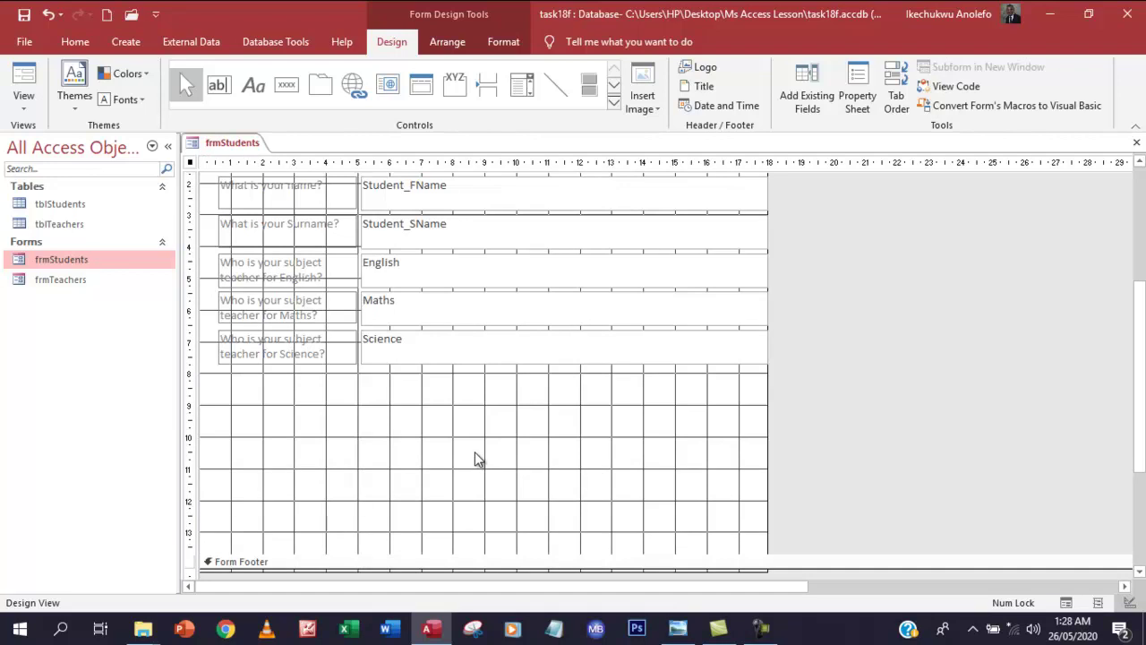
Step: Draw an option group frame below the Science field, about 4.7 by 3 cm, and enter Year 7 as its first option label
{"action": "left_click", "coordinate": [456, 87]}
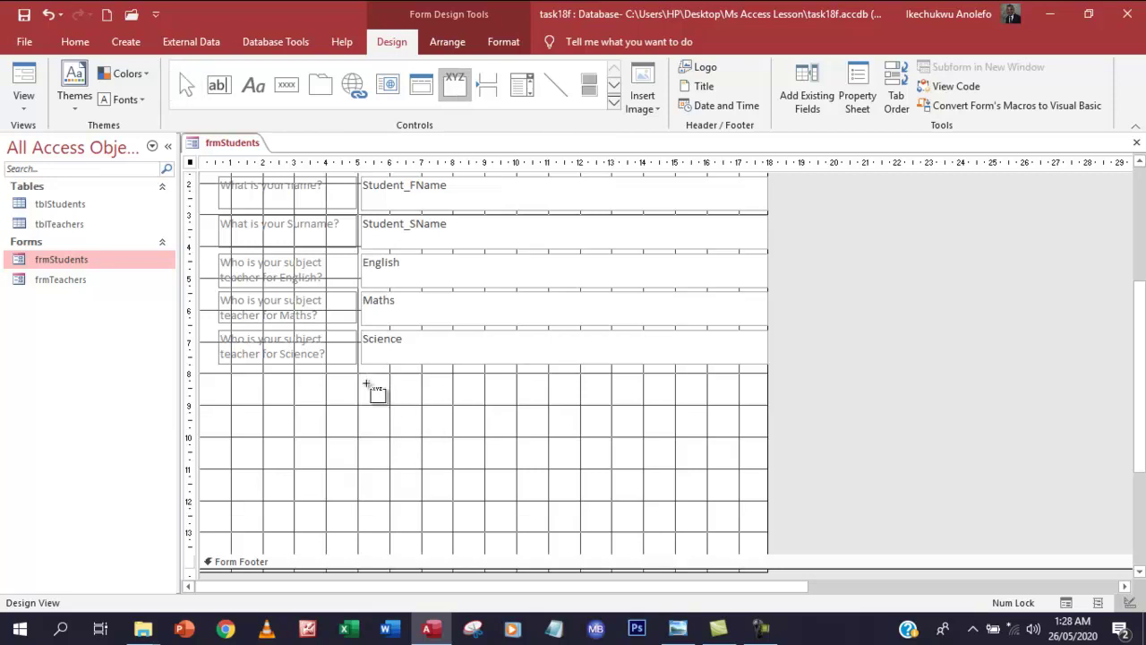
{"action": "left_click_drag", "start_coordinate": [367, 385], "coordinate": [515, 479]}
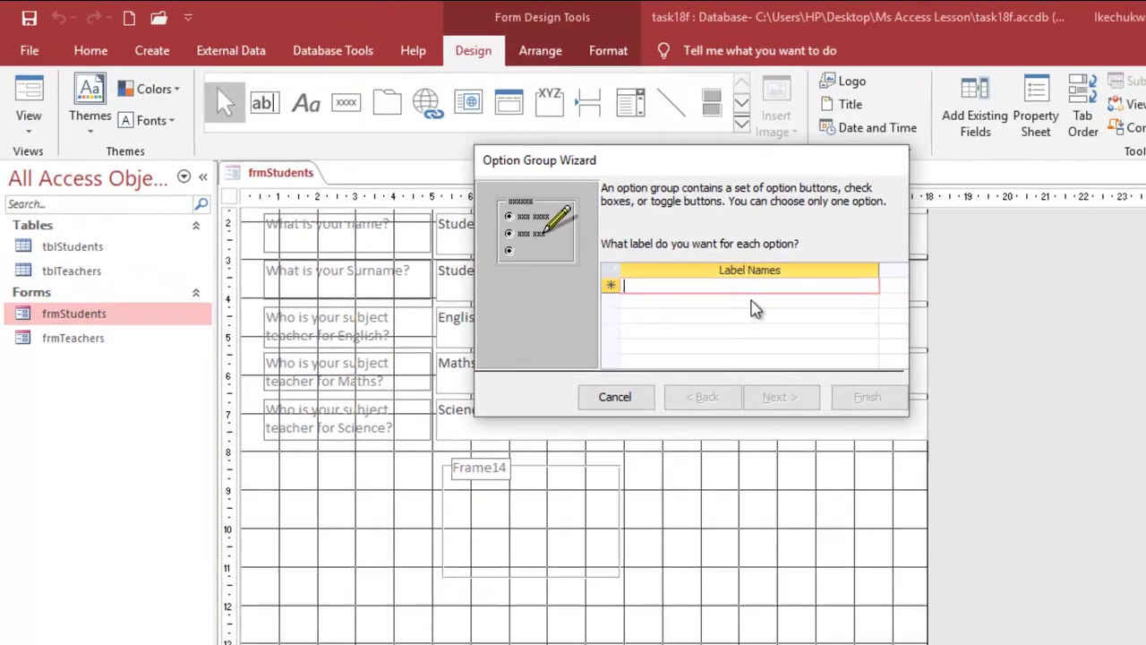
{"action": "type", "text": "Year 7"}
{"action": "left_click", "coordinate": [755, 301]}
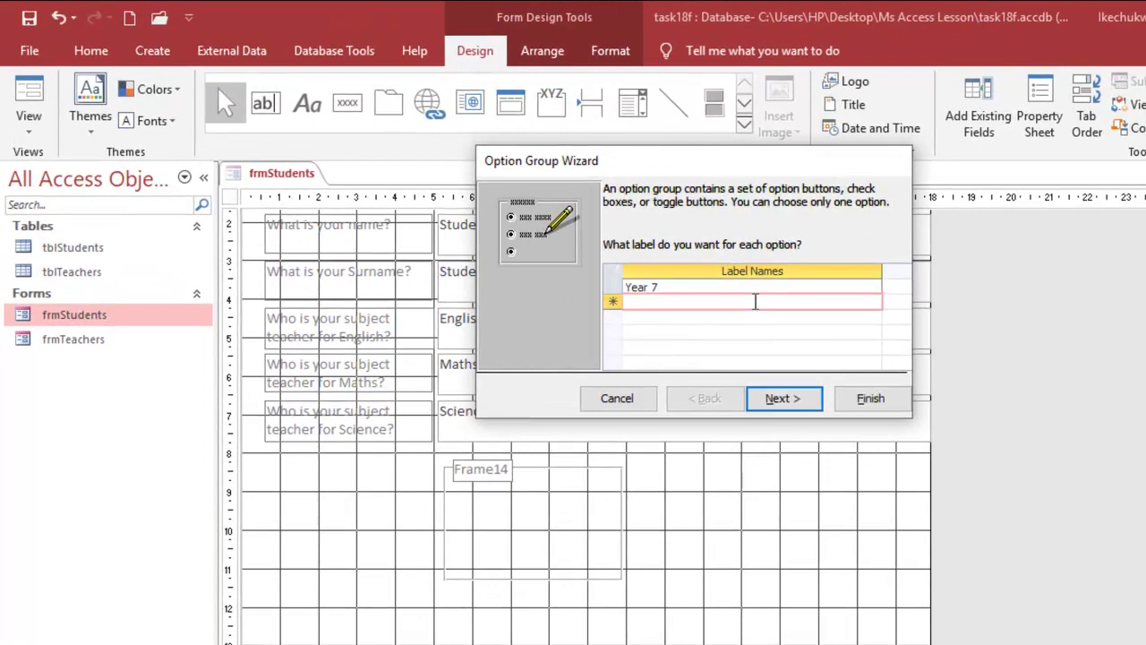
Step: Add the option labels Year 8, Year 9, Year 10 and Year 11 below Year 7
{"action": "type", "text": "ya"}
{"action": "key", "text": "BackSpace"}
{"action": "key", "text": "BackSpace"}
{"action": "type", "text": "Year"}
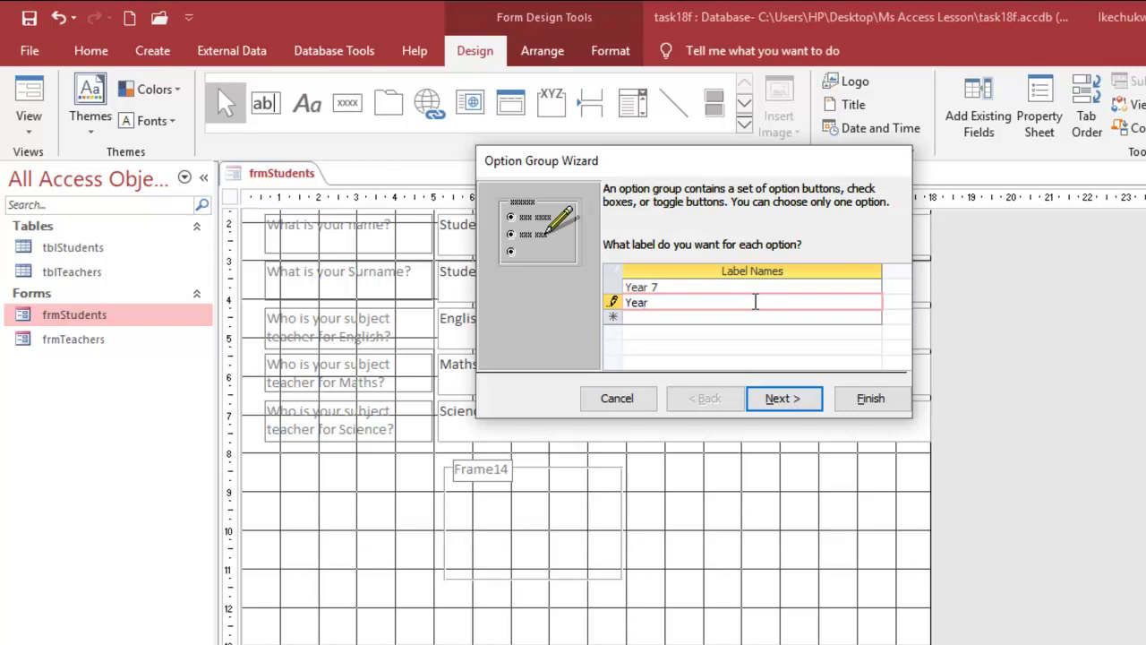
{"action": "type", "text": " 8"}
{"action": "key", "text": "Tab"}
{"action": "type", "text": "Yea"}
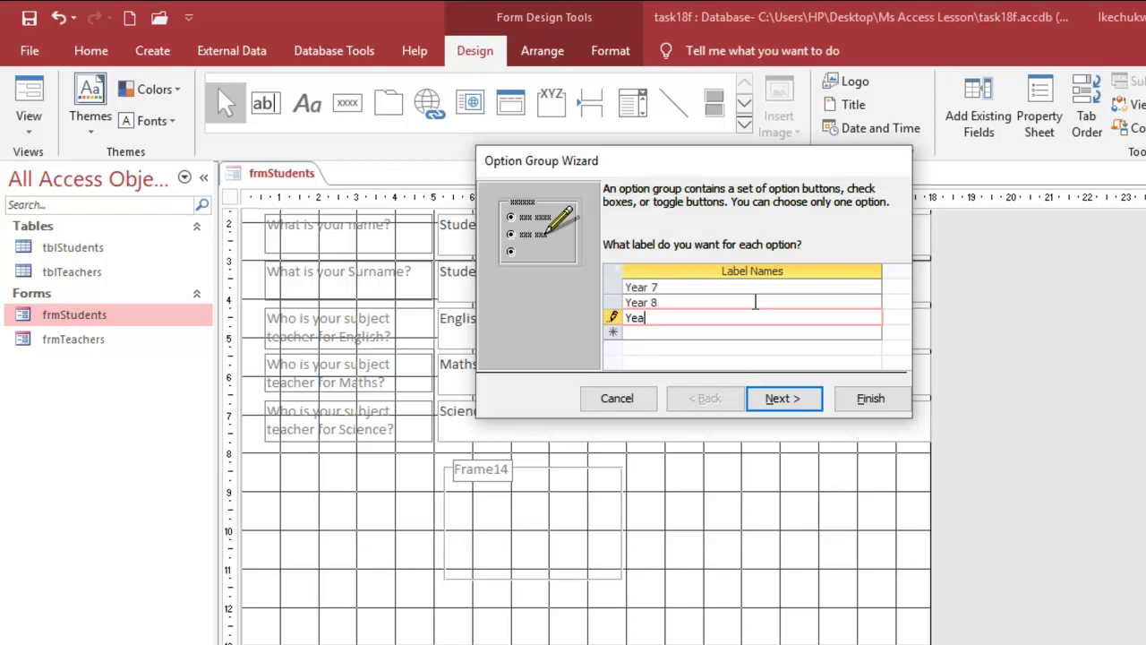
{"action": "type", "text": "r 9"}
{"action": "key", "text": "Tab"}
{"action": "type", "text": "Year 10"}
{"action": "key", "text": "Tab"}
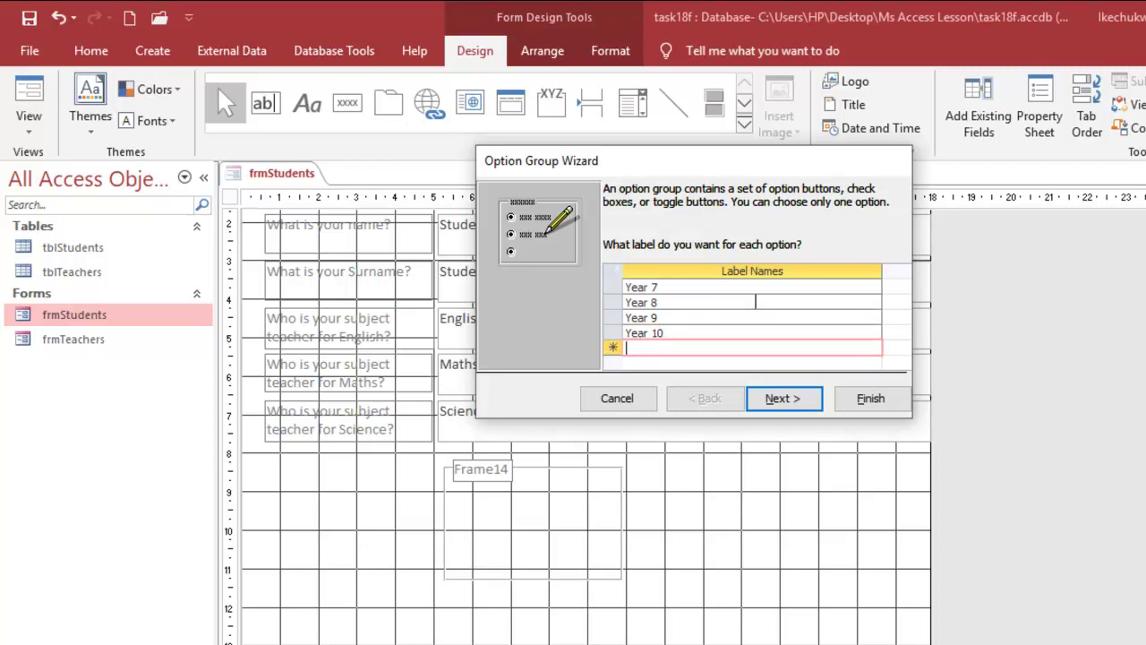
{"action": "type", "text": "Year 11"}
{"action": "key", "text": "Tab"}
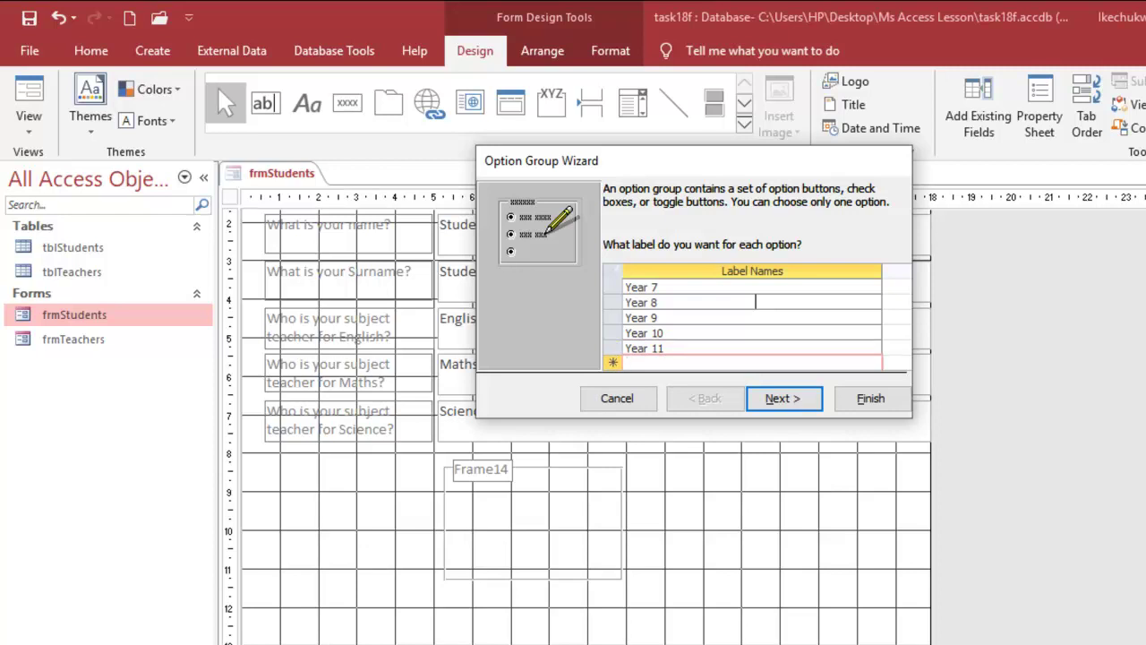
Step: Add "No year group selected" as the last option label and accept the list of labels
{"action": "type", "text": "No r"}
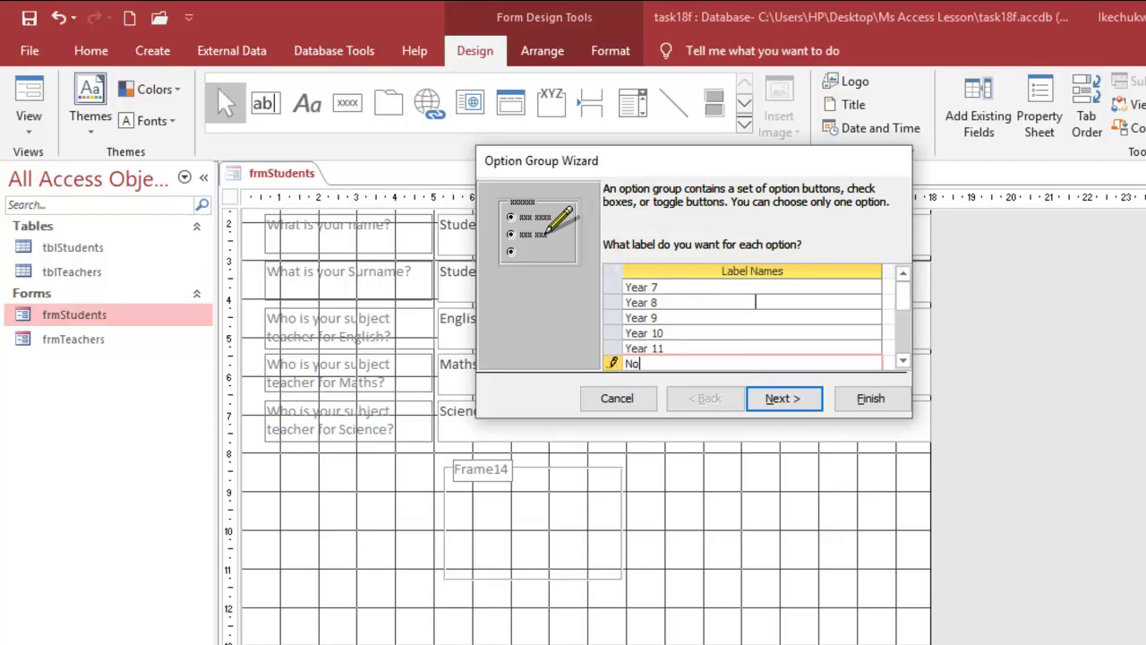
{"action": "key", "text": "BackSpace"}
{"action": "type", "text": "grou"}
{"action": "key", "text": "BackSpace"}
{"action": "key", "text": "BackSpace"}
{"action": "type", "text": "o"}
{"action": "key", "text": "BackSpace"}
{"action": "type", "text": "oup"}
{"action": "key", "text": "BackSpace"}
{"action": "key", "text": "BackSpace"}
{"action": "key", "text": "BackSpace"}
{"action": "key", "text": "BackSpace"}
{"action": "key", "text": "BackSpace"}
{"action": "key", "text": "BackSpace"}
{"action": "type", "text": "year group selected"}
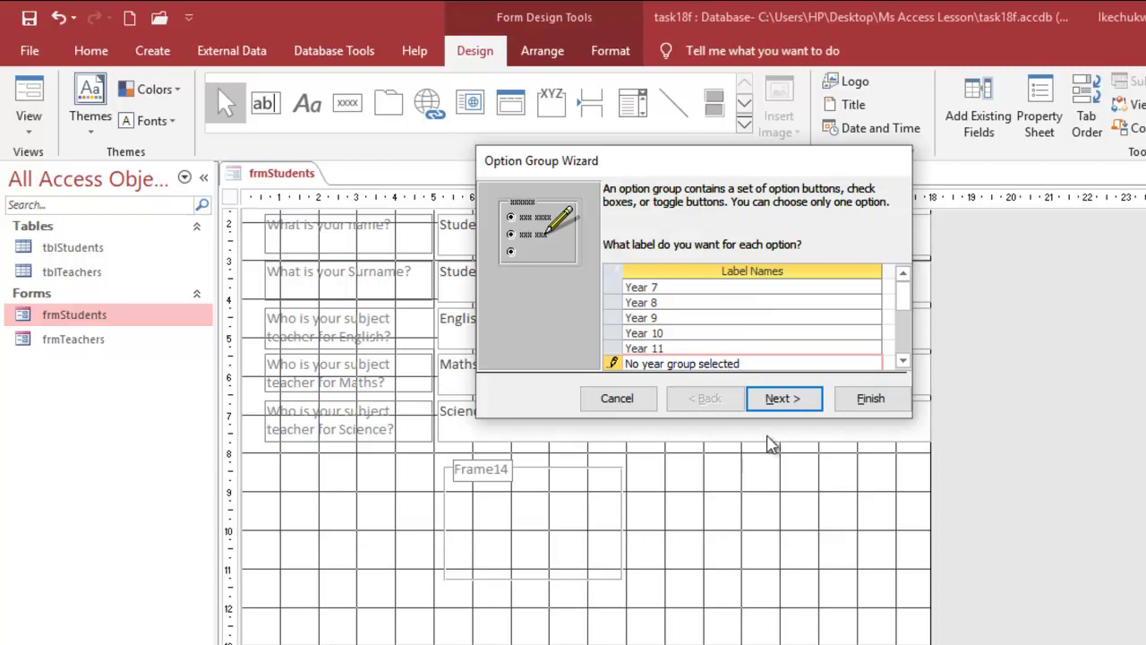
{"action": "left_click", "coordinate": [779, 400]}
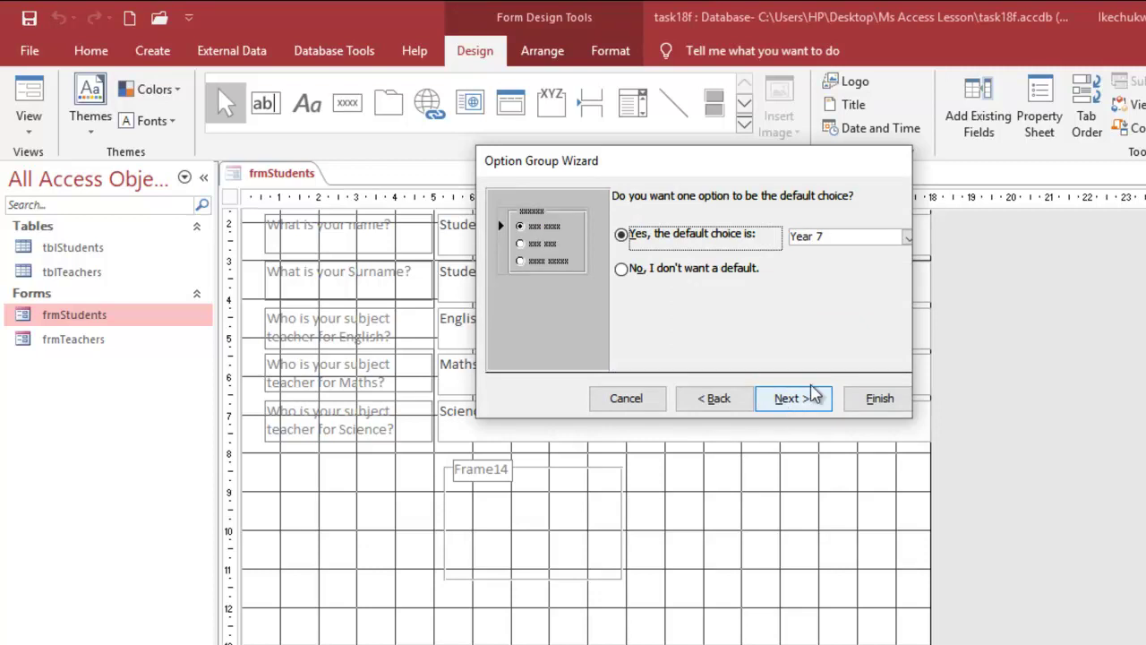
Step: Make "No year group selected" the default choice of the option group
{"action": "left_click", "coordinate": [907, 237]}
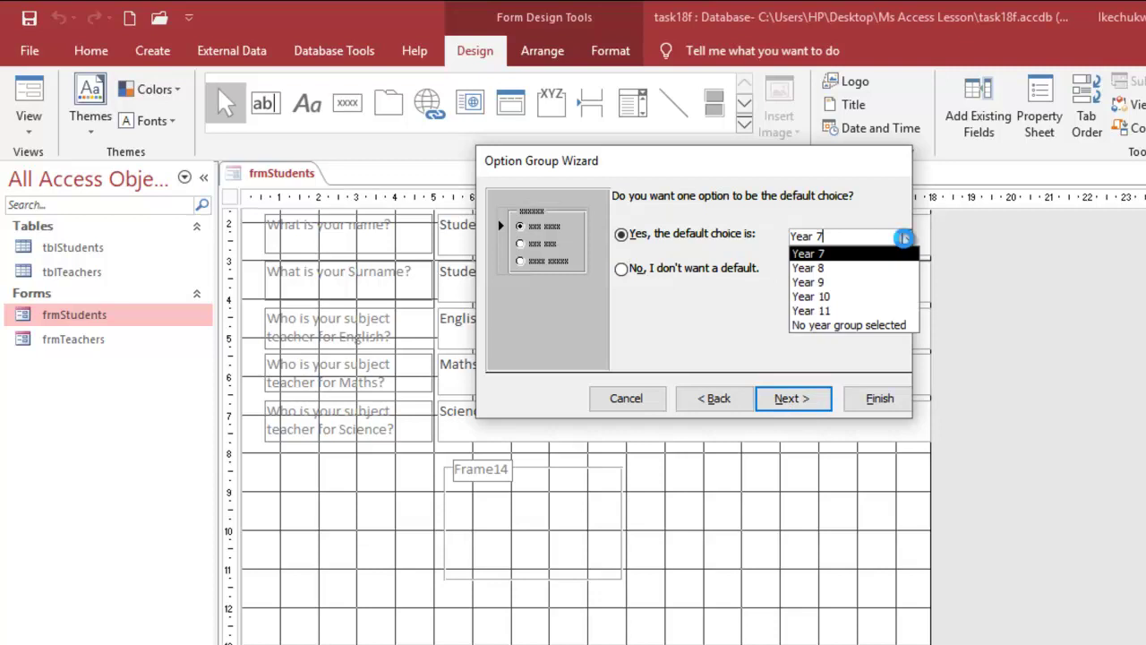
{"action": "left_click", "coordinate": [851, 325]}
{"action": "left_click", "coordinate": [793, 406]}
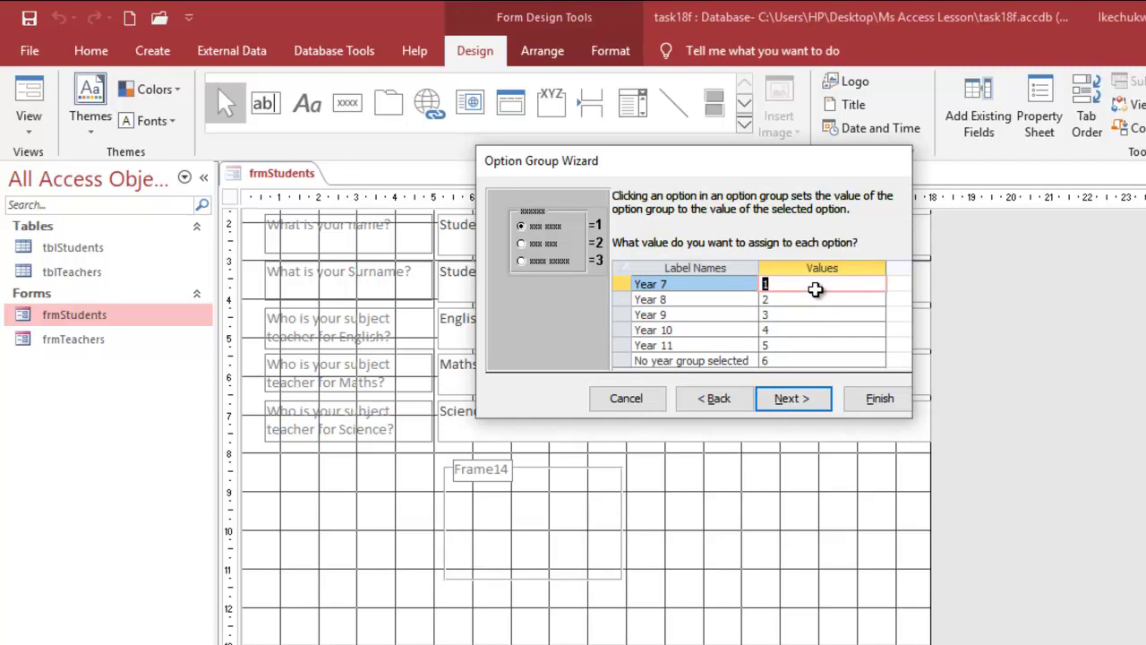
Step: Assign the values 7, 8, 9, 10 and 11 to the matching year options and 0 to "No year group selected"
{"action": "type", "text": "7"}
{"action": "key", "text": "Down"}
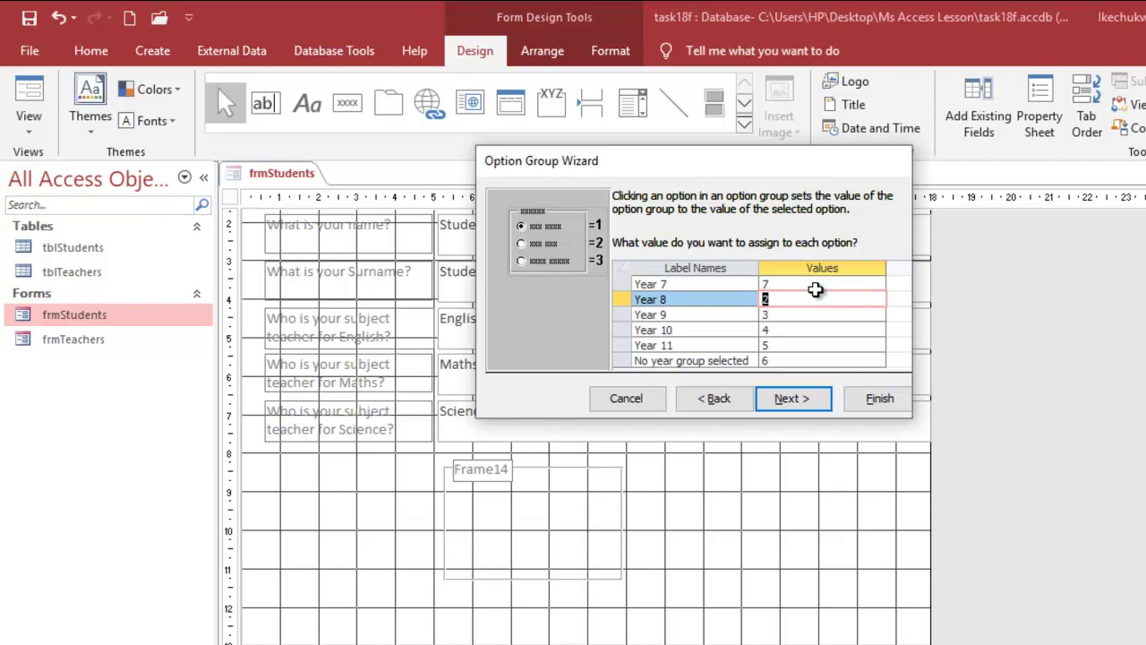
{"action": "type", "text": "8"}
{"action": "key", "text": "Down"}
{"action": "type", "text": "9"}
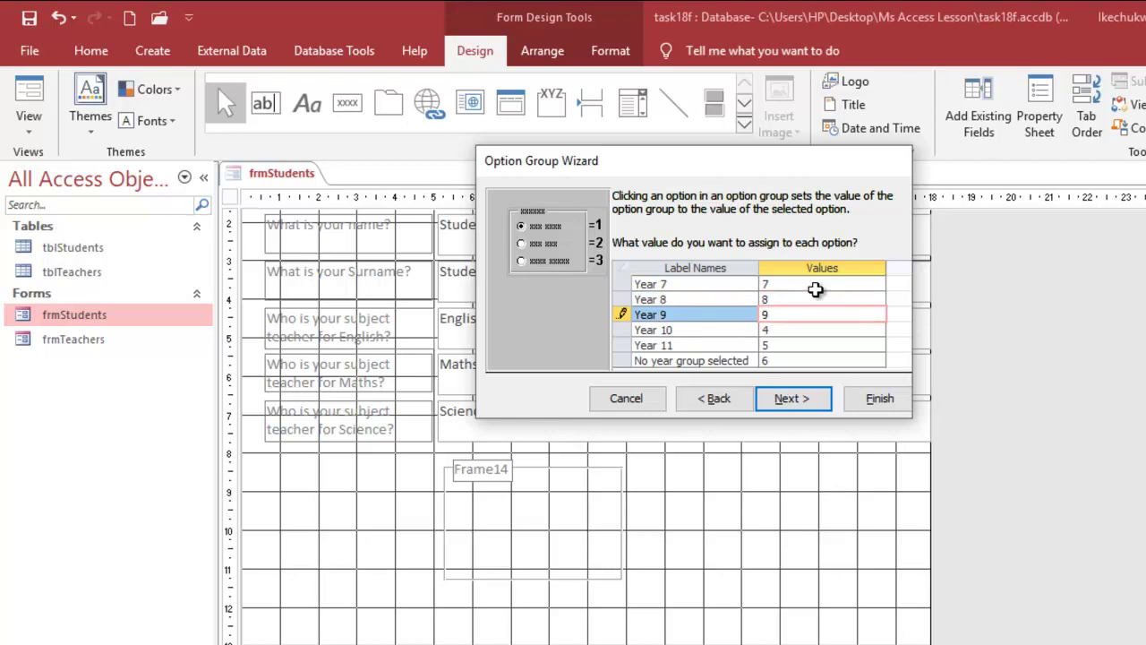
{"action": "key", "text": "Down"}
{"action": "type", "text": "10"}
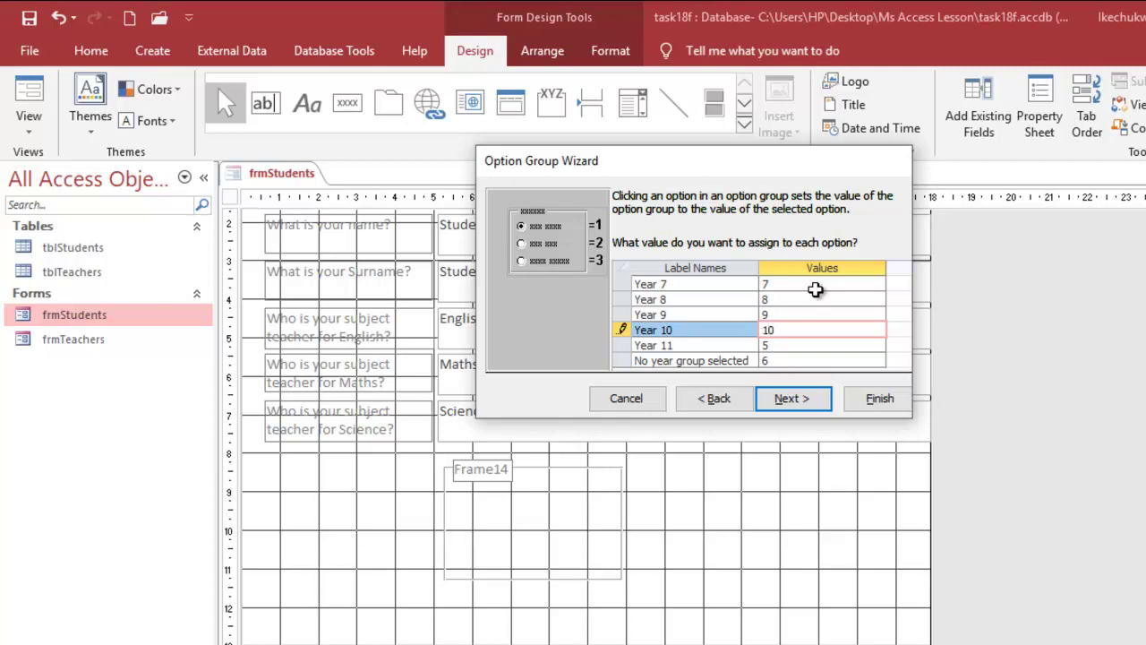
{"action": "key", "text": "Down"}
{"action": "type", "text": "11"}
{"action": "key", "text": "Down"}
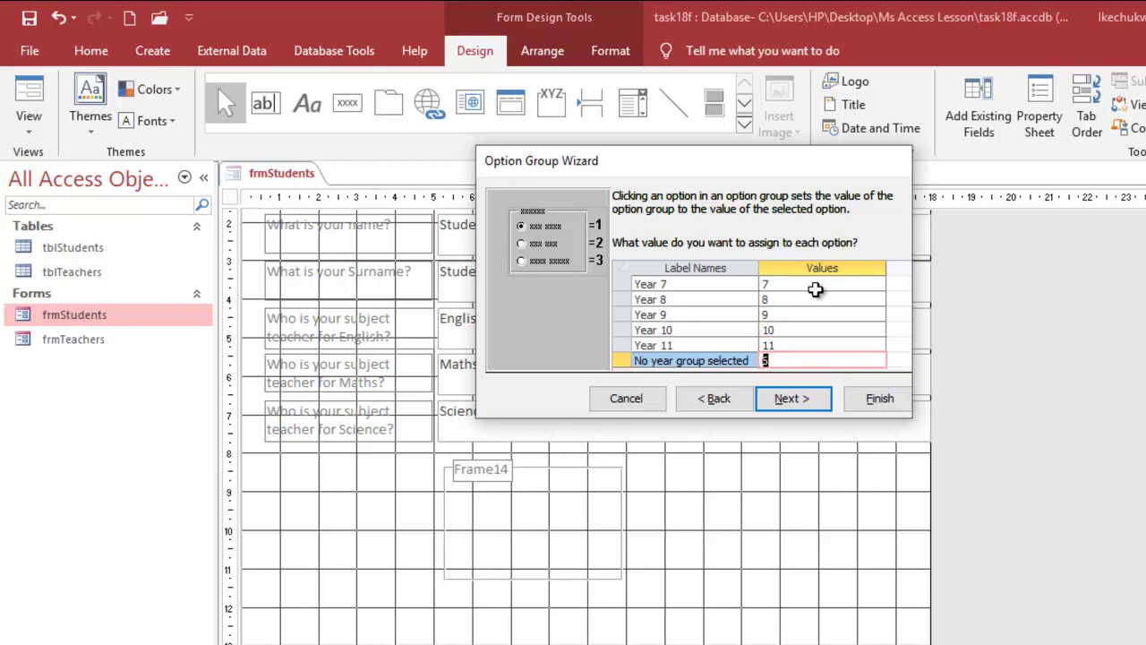
{"action": "type", "text": "0"}
{"action": "left_click", "coordinate": [795, 400]}
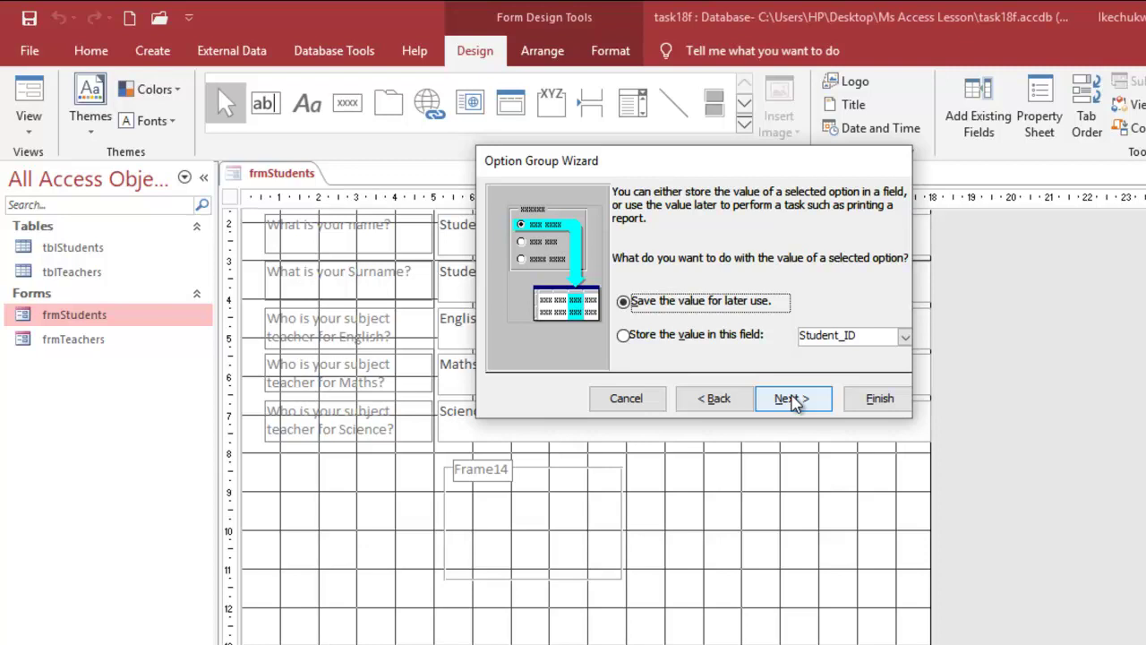
Step: Store the selected option's value in the Year_Group field
{"action": "left_click", "coordinate": [624, 337]}
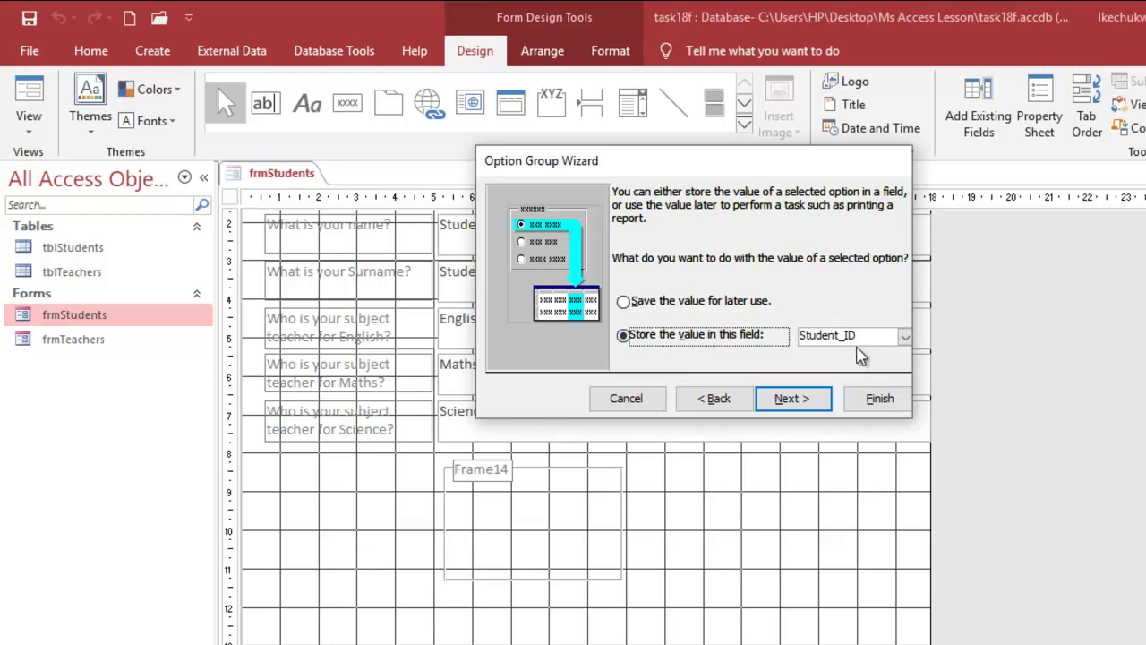
{"action": "left_click", "coordinate": [905, 338]}
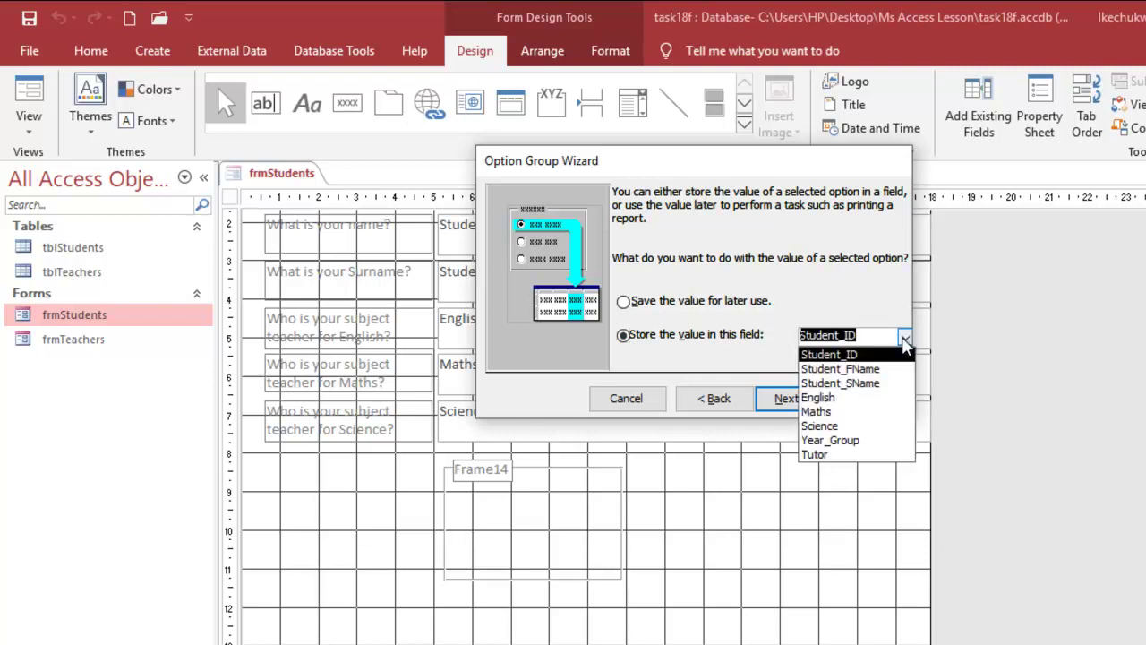
{"action": "left_click", "coordinate": [868, 440]}
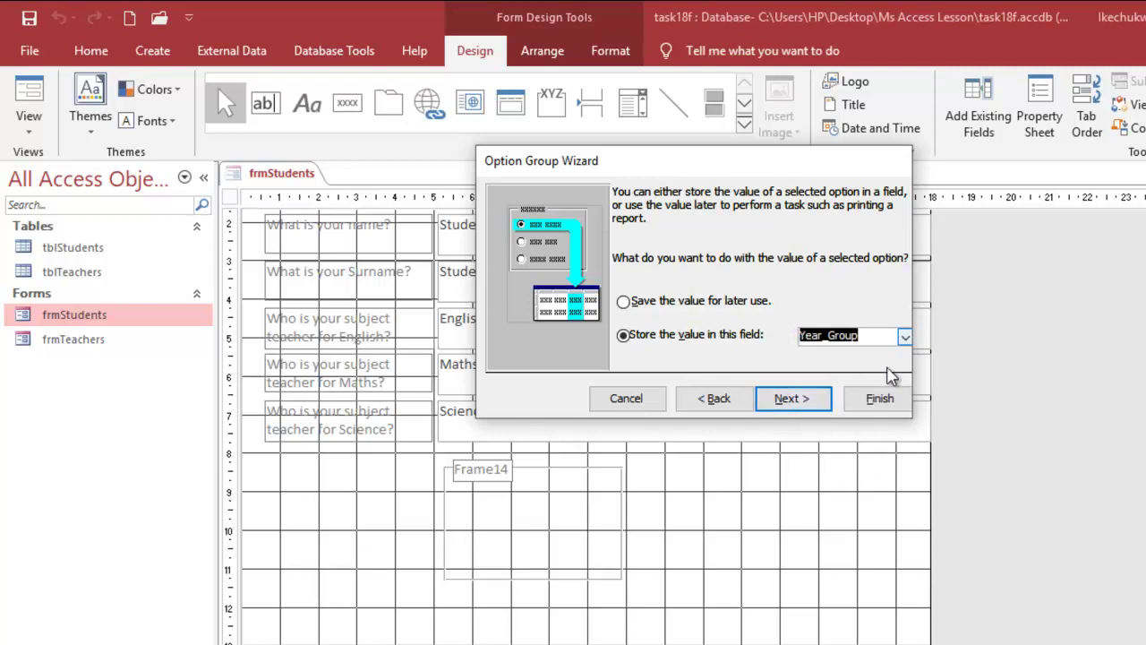
{"action": "left_click", "coordinate": [779, 402]}
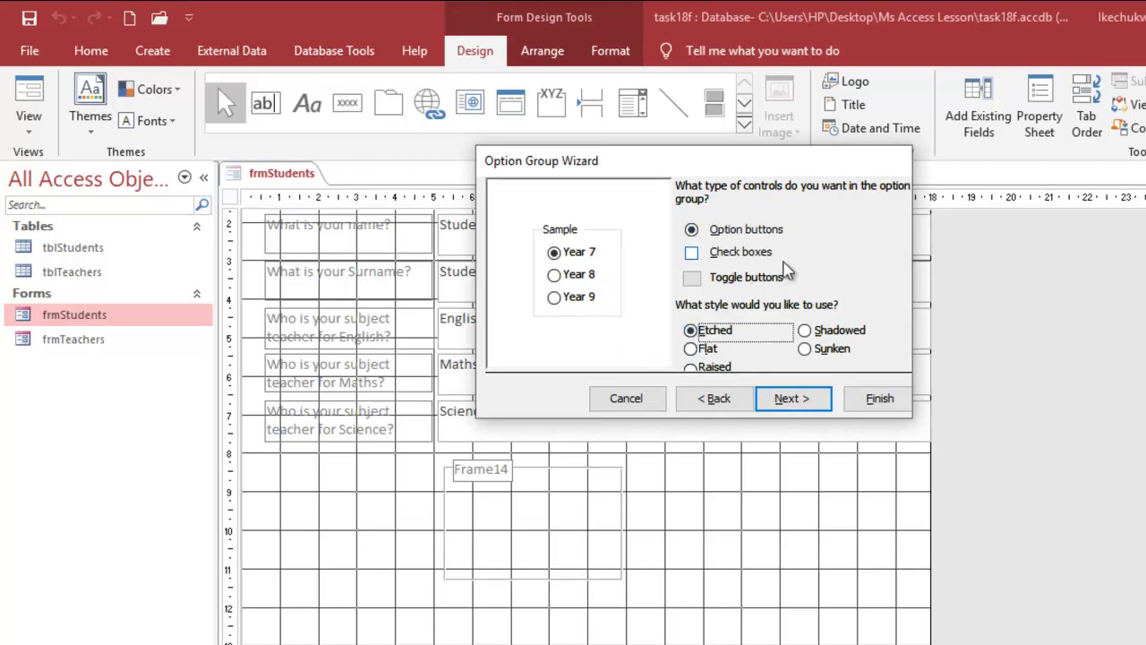
Step: Keep etched option buttons, caption the option group "Which year group are you in?" and finish creating it
{"action": "left_click", "coordinate": [791, 399]}
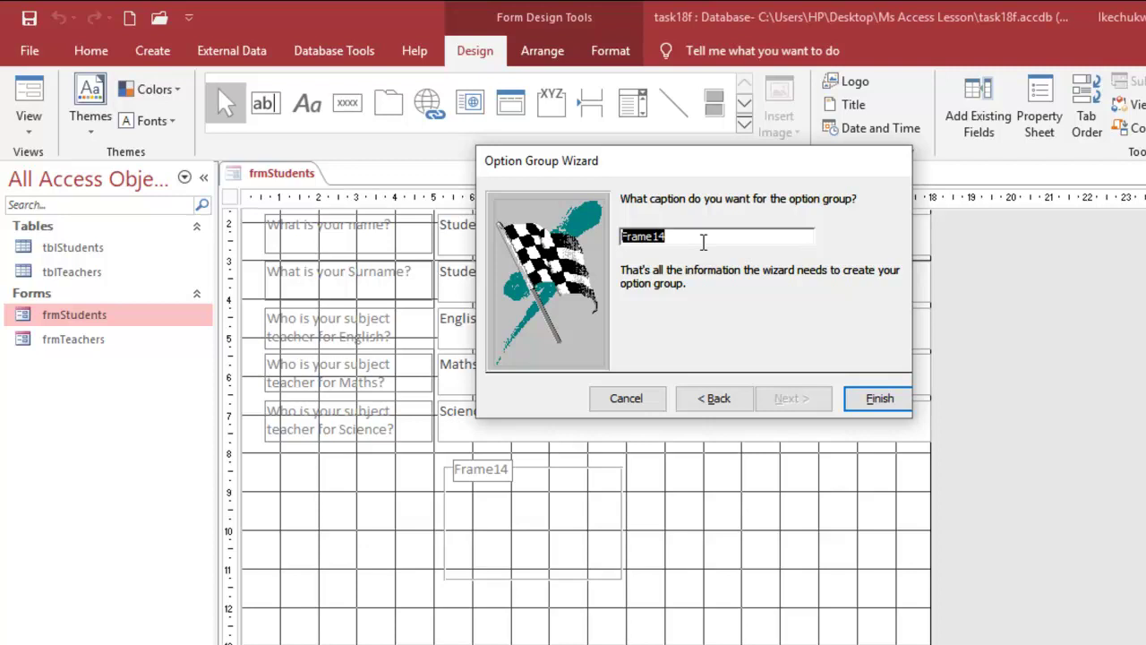
{"action": "type", "text": "Which "}
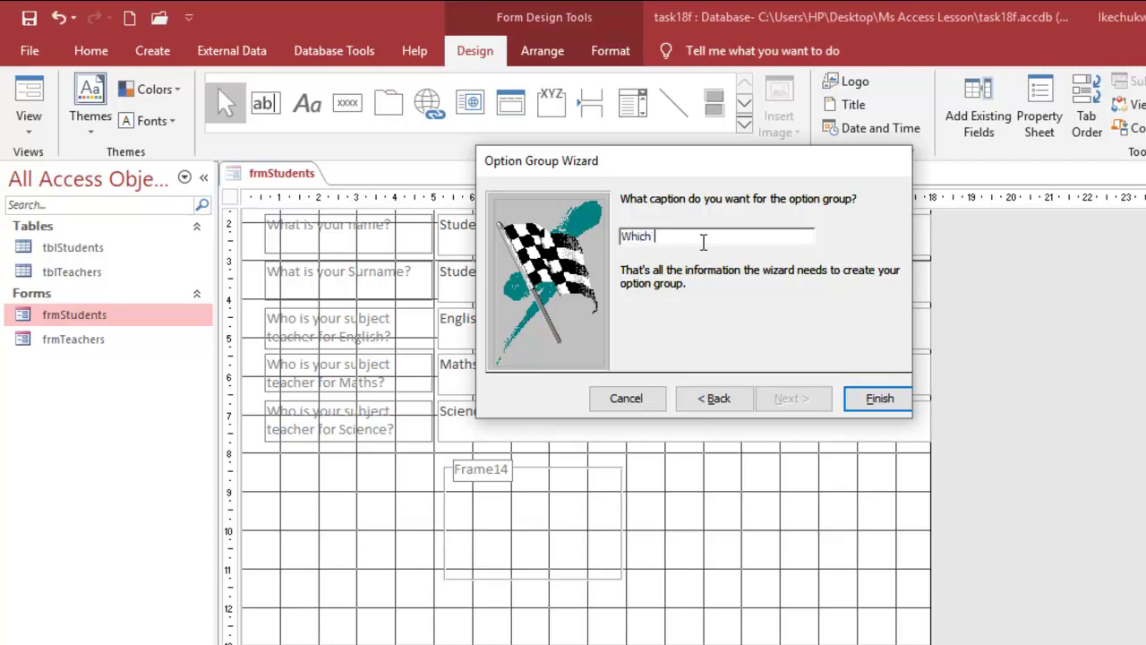
{"action": "type", "text": "year group are you in?"}
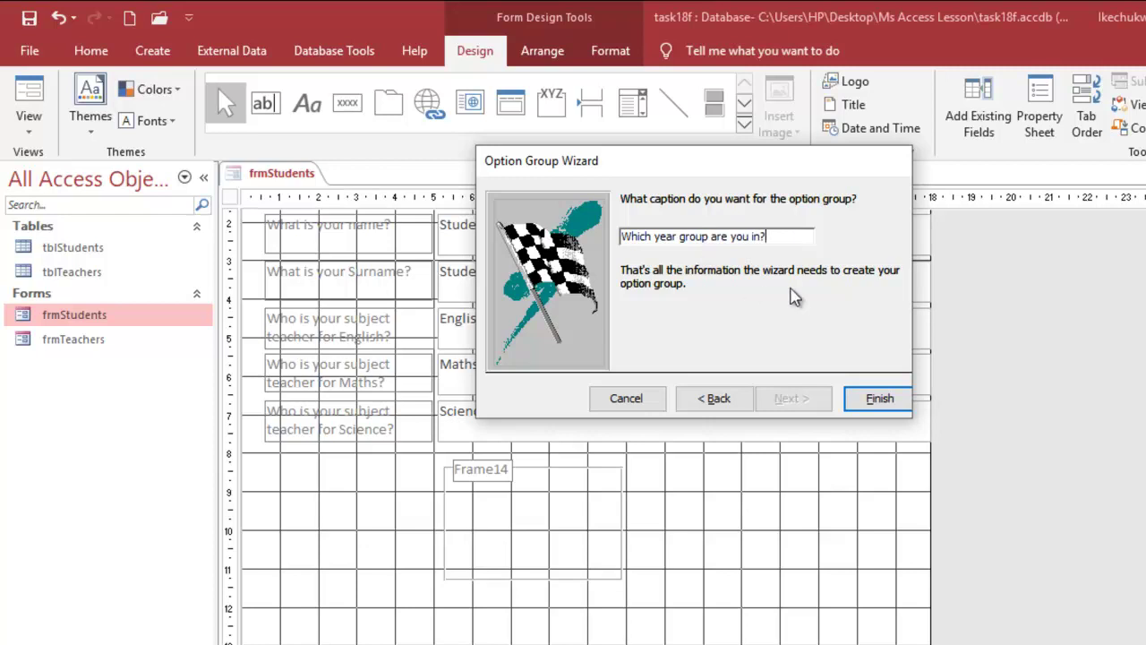
{"action": "left_click", "coordinate": [873, 401]}
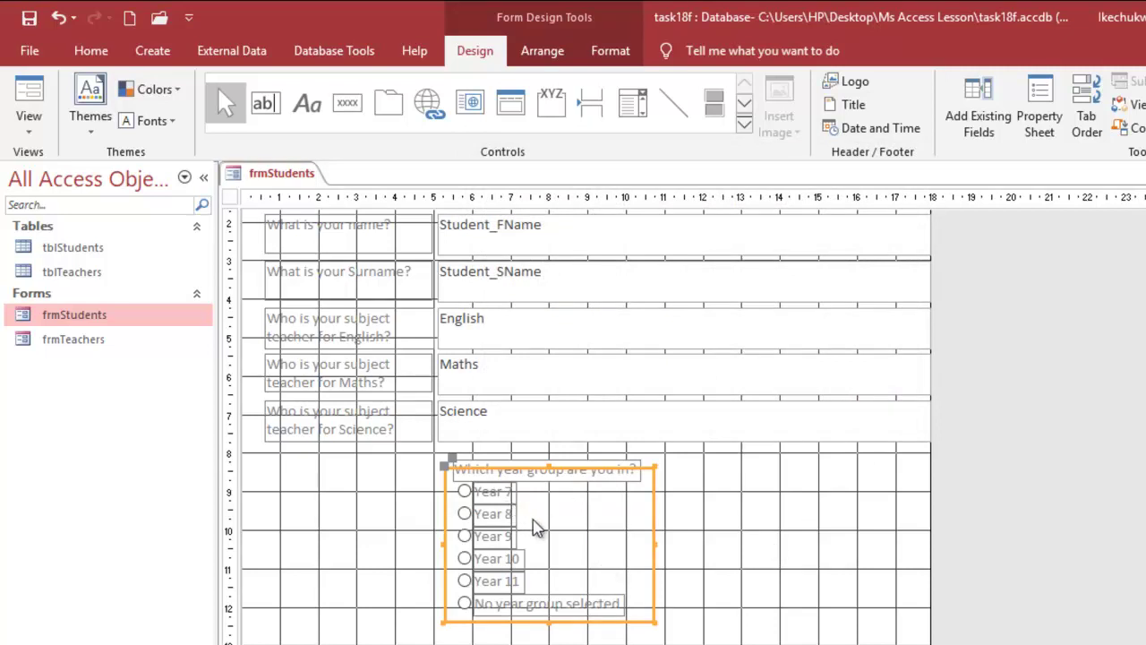
Step: Display frmStudents in Form view and examine the year group options below the Science field
{"action": "left_click", "coordinate": [35, 119]}
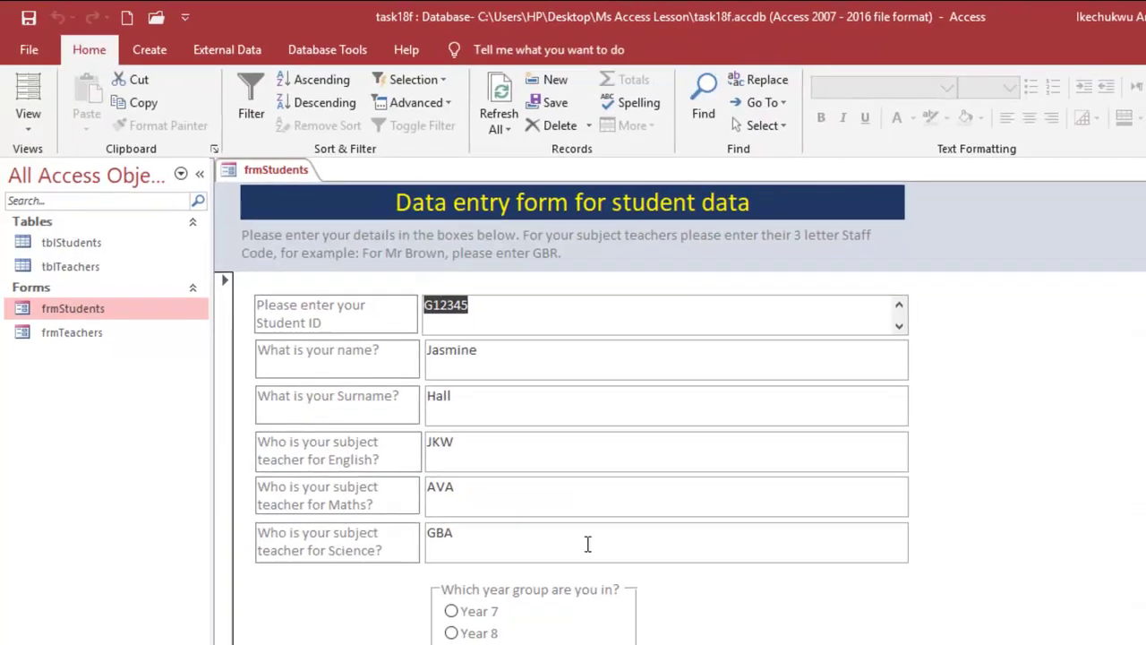
{"action": "scroll", "coordinate": [589, 546], "scroll_direction": "down", "scroll_amount": 2}
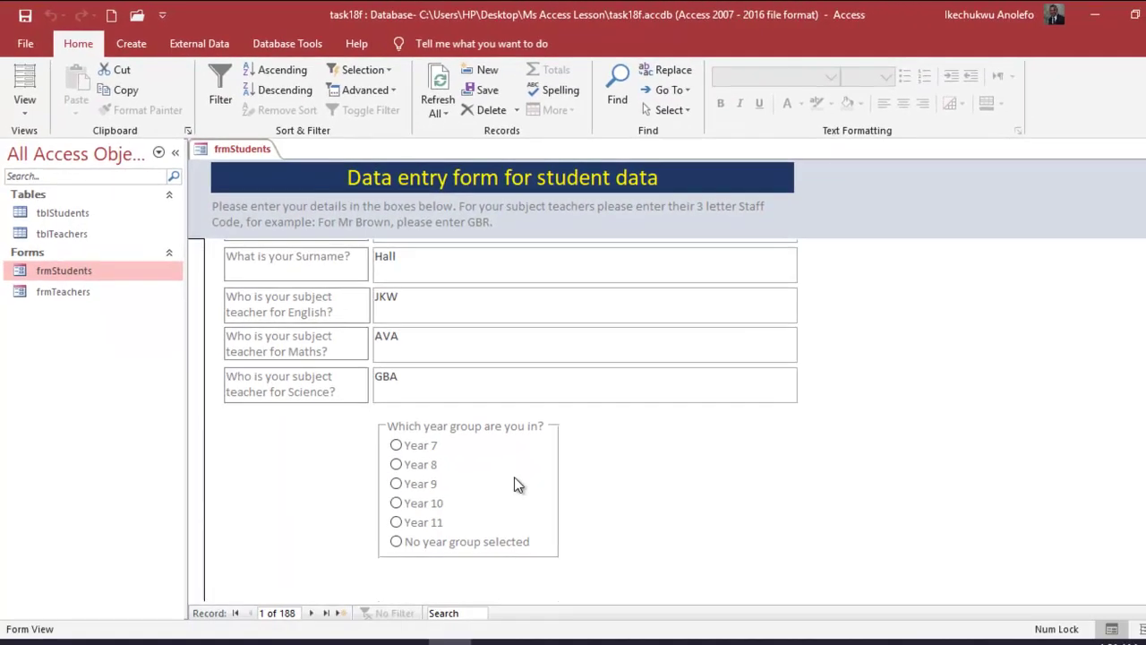
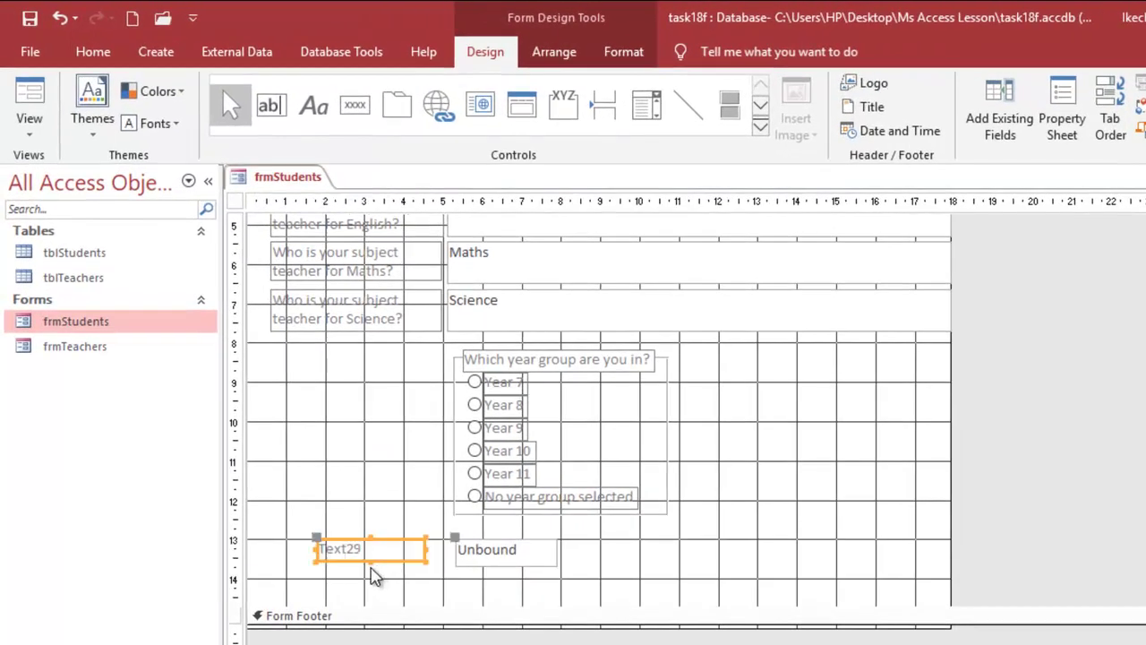
Step: Make the label of the new text box below the option group slightly taller and change its text to Tutor
{"action": "mouse_move", "coordinate": [366, 558]}
{"action": "left_mouse_down"}
{"action": "mouse_move", "coordinate": [371, 571]}
{"action": "mouse_move", "coordinate": [369, 536]}
{"action": "left_mouse_up"}
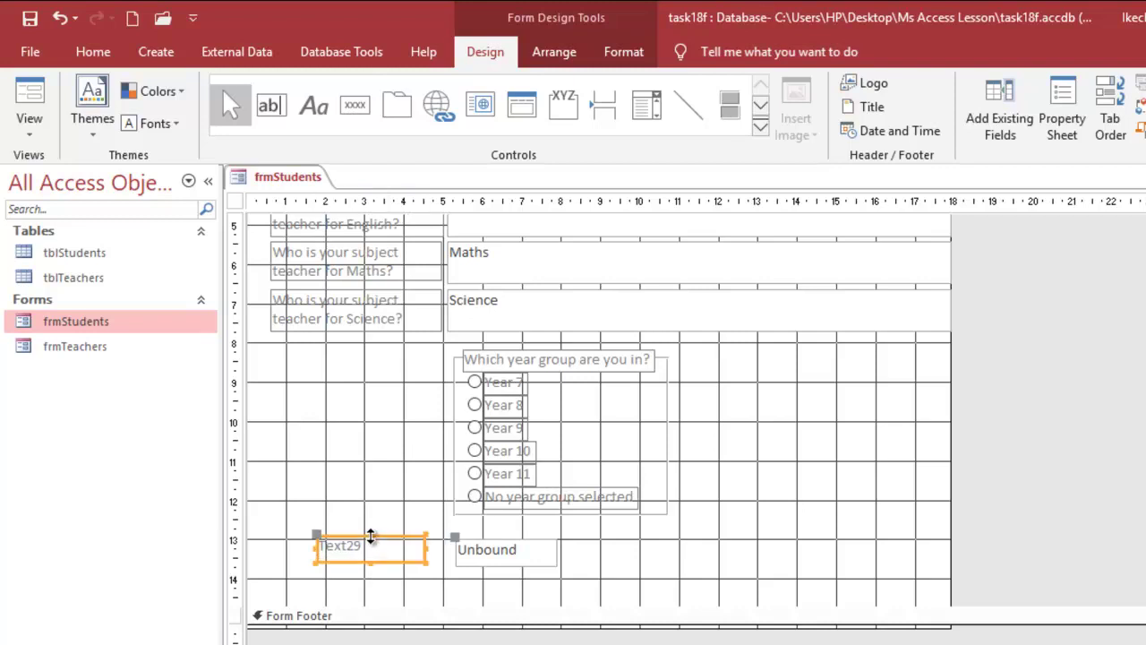
{"action": "left_click", "coordinate": [370, 548]}
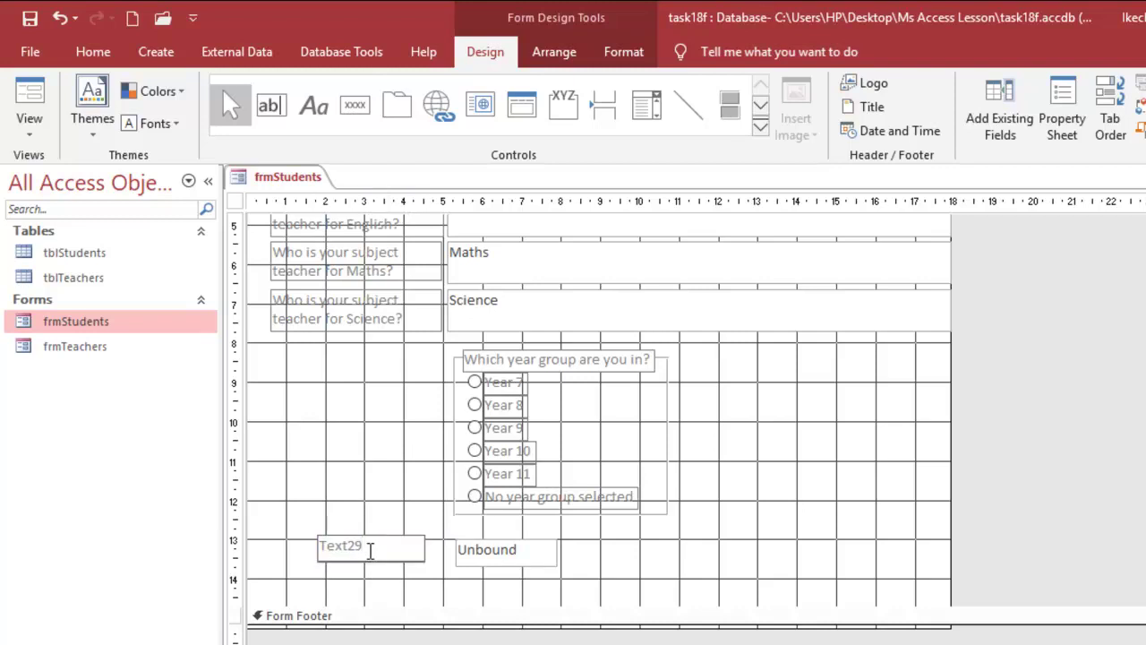
{"action": "key", "text": "BackSpace"}
{"action": "key", "text": "BackSpace"}
{"action": "key", "text": "BackSpace"}
{"action": "key", "text": "BackSpace"}
{"action": "key", "text": "BackSpace"}
{"action": "key", "text": "BackSpace"}
{"action": "type", "text": "Tutor"}
Step: Set the control source of the unbound text box beside the Tutor label to the Tutor field
{"action": "left_click", "coordinate": [509, 553]}
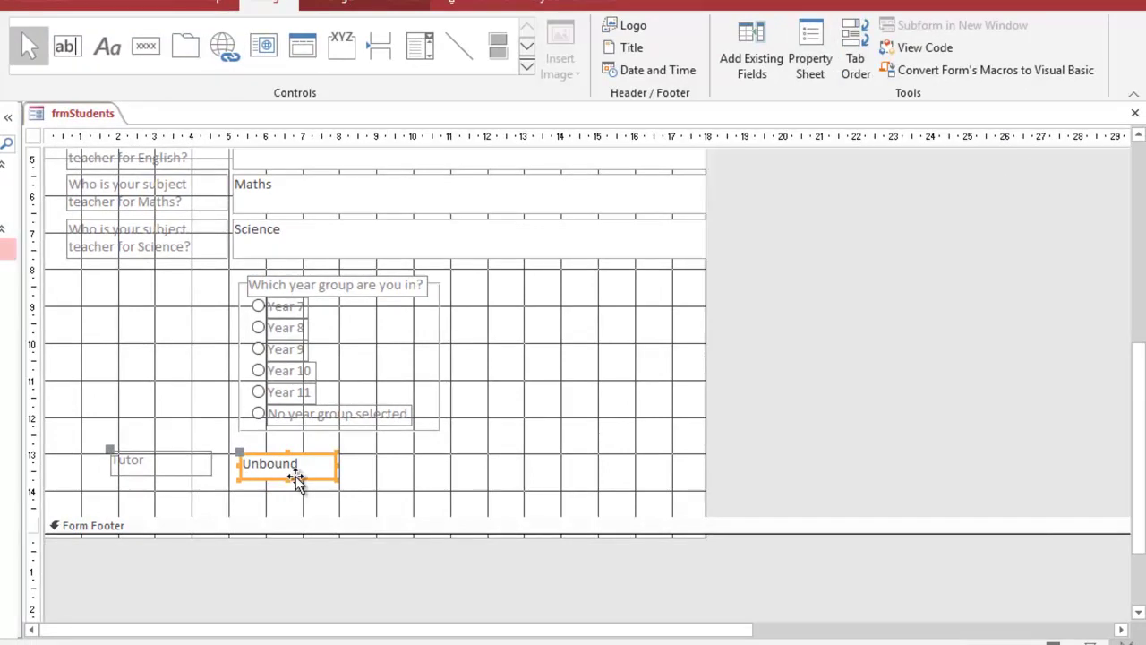
{"action": "left_click", "coordinate": [810, 56]}
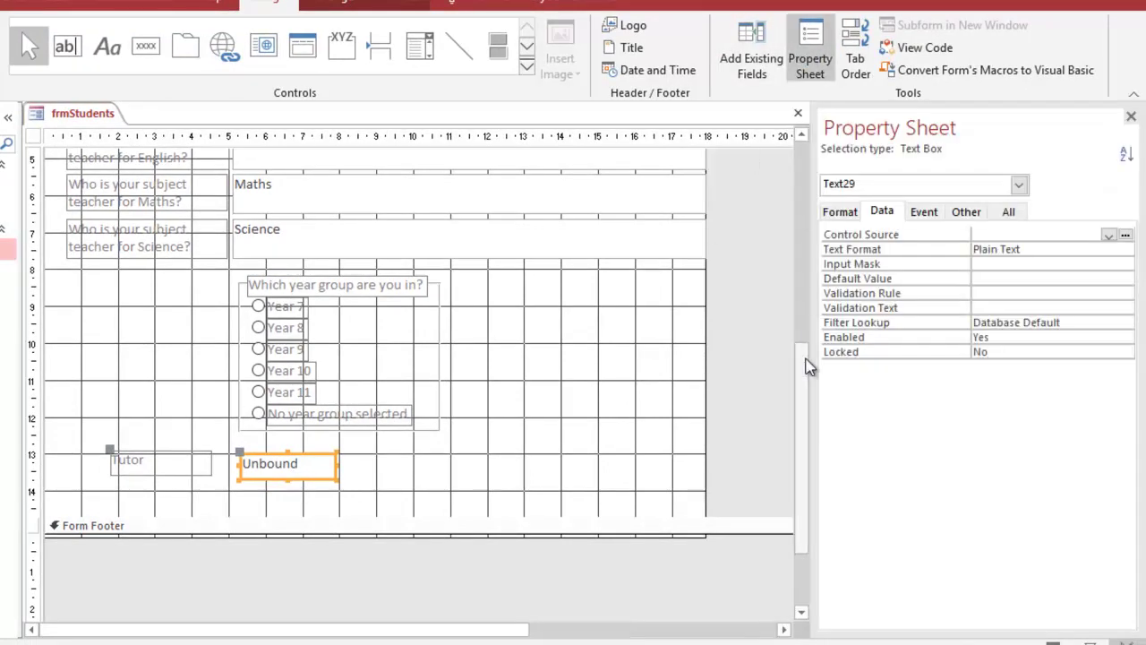
{"action": "left_click", "coordinate": [884, 214]}
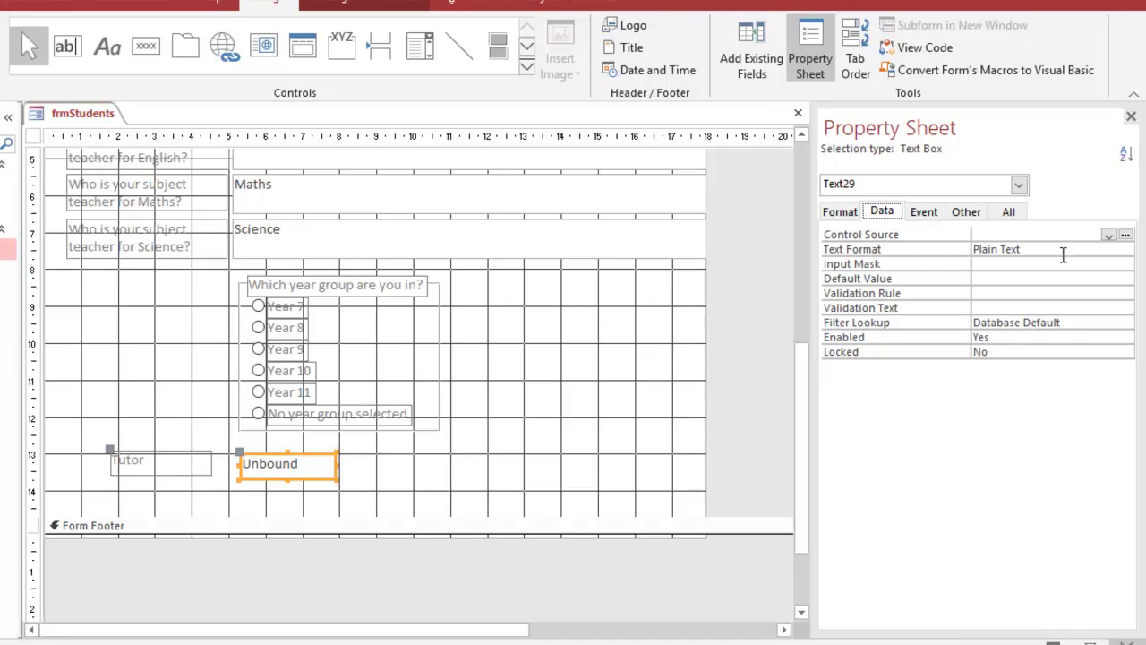
{"action": "left_click", "coordinate": [1109, 235]}
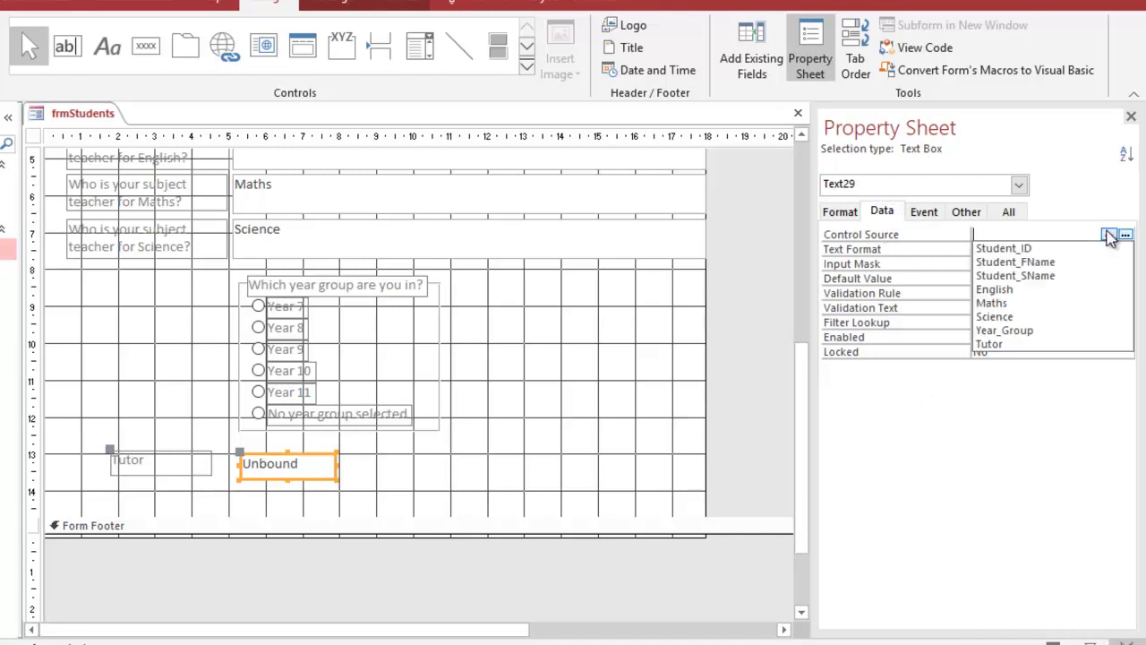
{"action": "left_click", "coordinate": [1051, 345]}
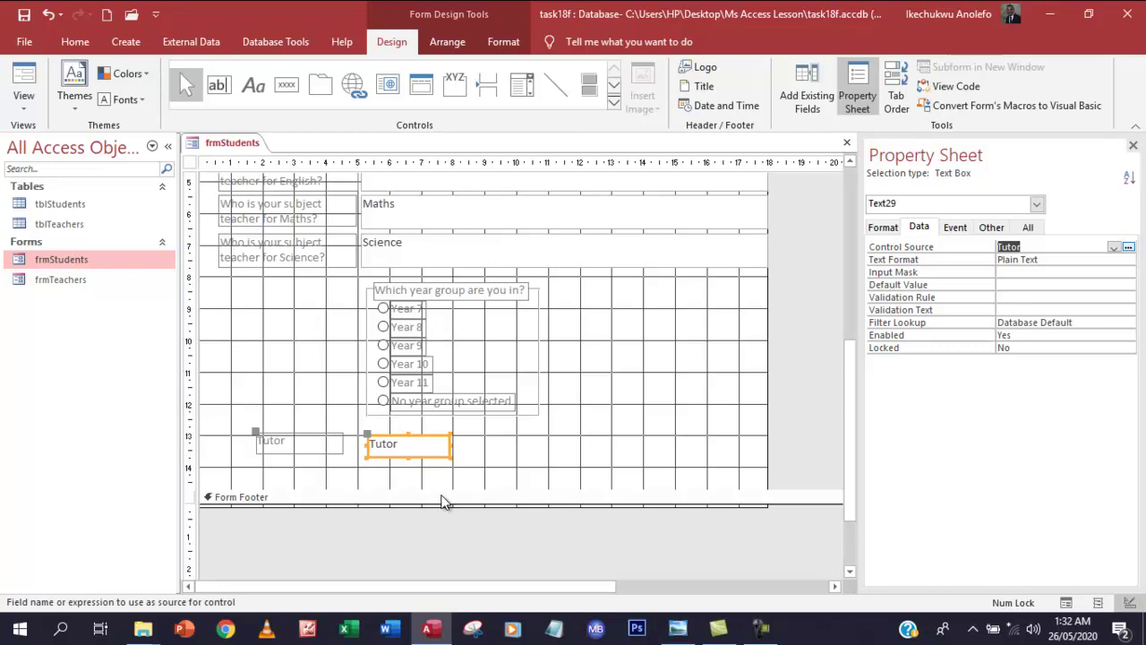
Step: Shorten the Detail section to end just below the slightly raised Tutor label and text box, and check frmStudents in Form view
{"action": "mouse_move", "coordinate": [435, 496]}
{"action": "left_mouse_down"}
{"action": "mouse_move", "coordinate": [434, 467]}
{"action": "mouse_move", "coordinate": [420, 484]}
{"action": "left_mouse_up"}
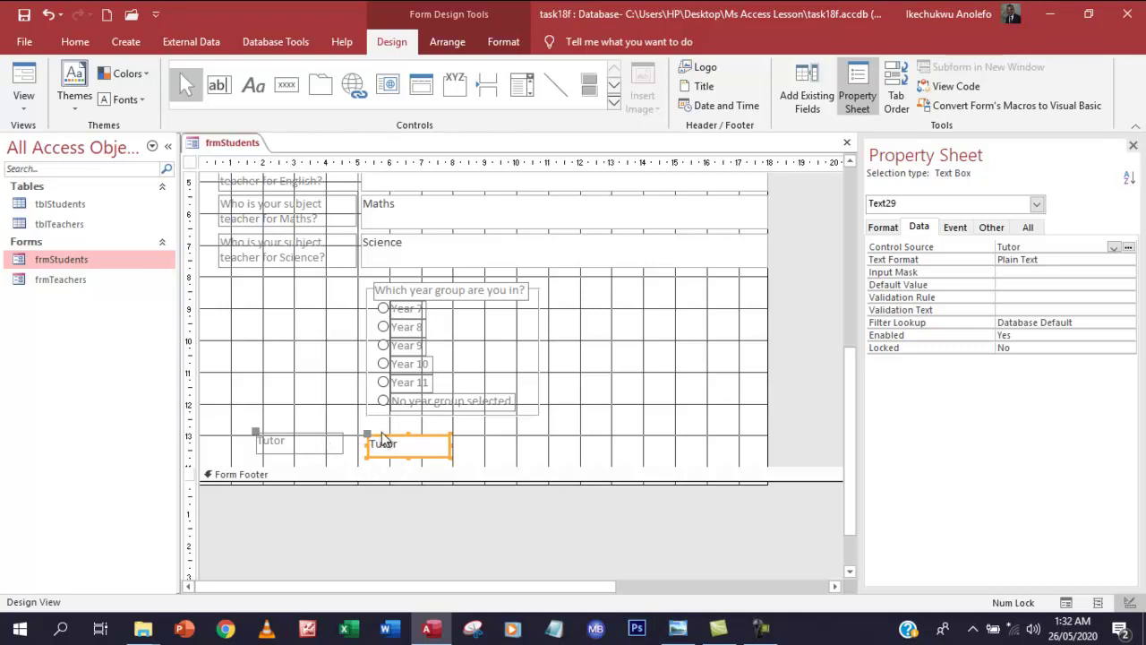
{"action": "left_click_drag", "start_coordinate": [386, 437], "coordinate": [395, 453]}
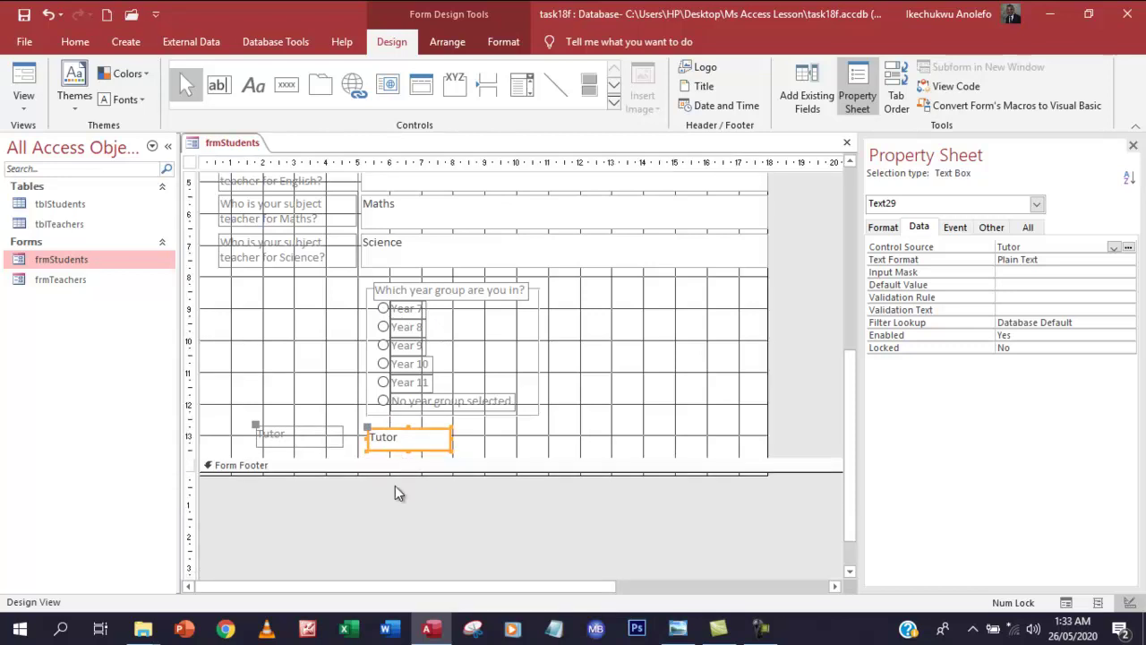
{"action": "left_click", "coordinate": [22, 79]}
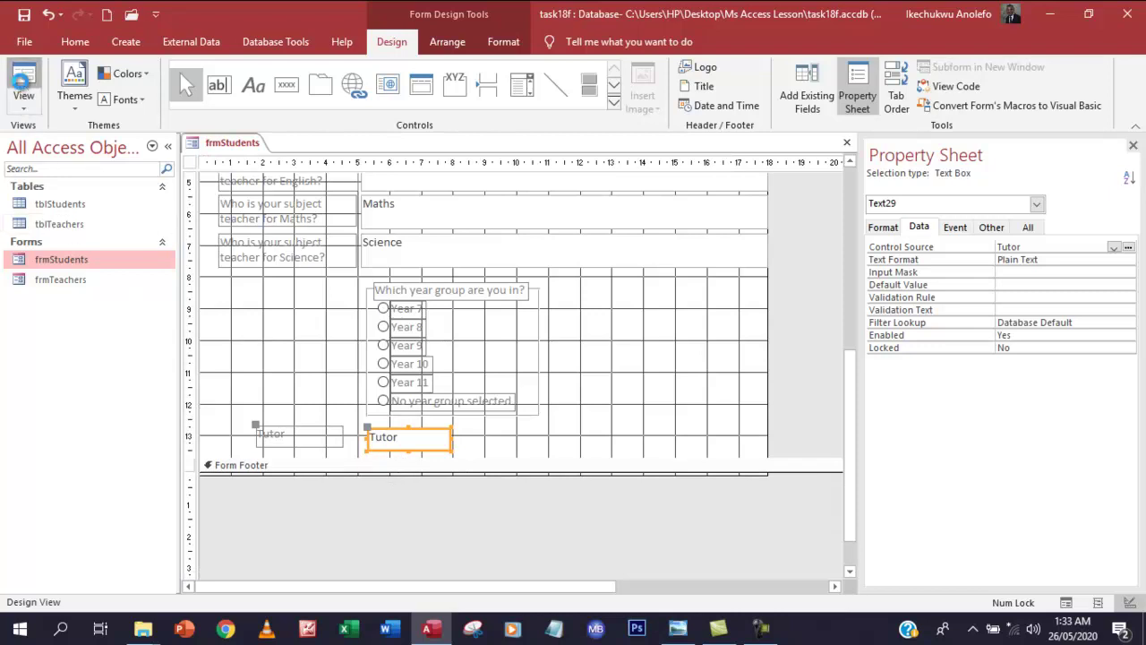
{"action": "scroll", "coordinate": [494, 432], "scroll_direction": "down", "scroll_amount": 3}
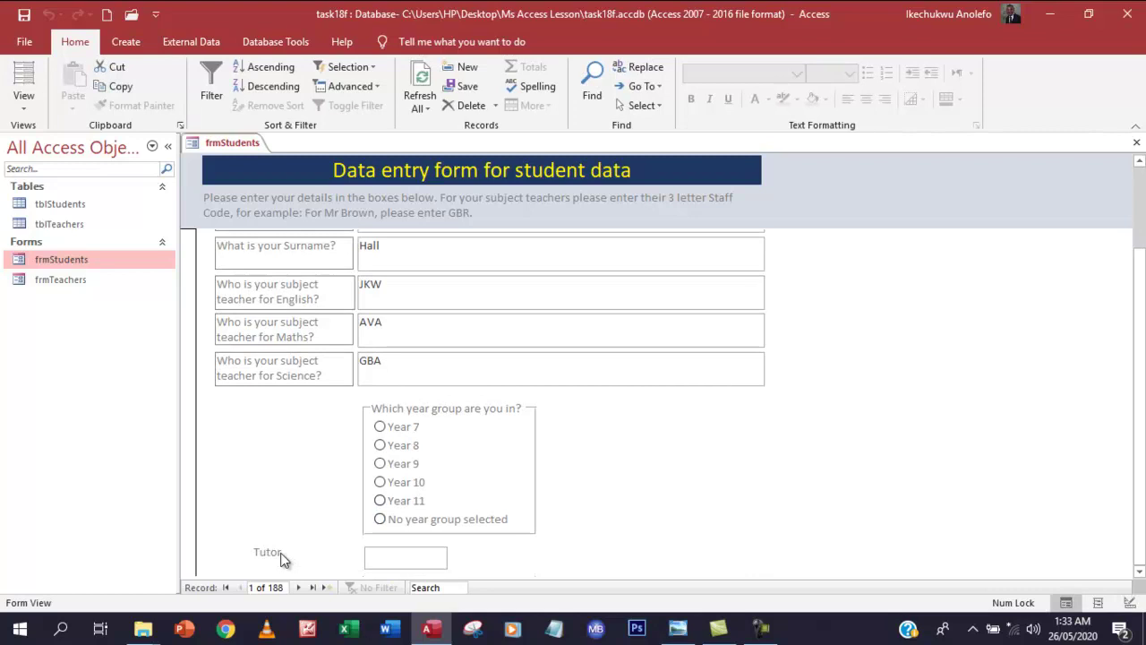
Step: In Design view, center the Tutor label's text and lower the label and its text box slightly, to about 12.8 cm from the section's top
{"action": "left_click", "coordinate": [23, 82]}
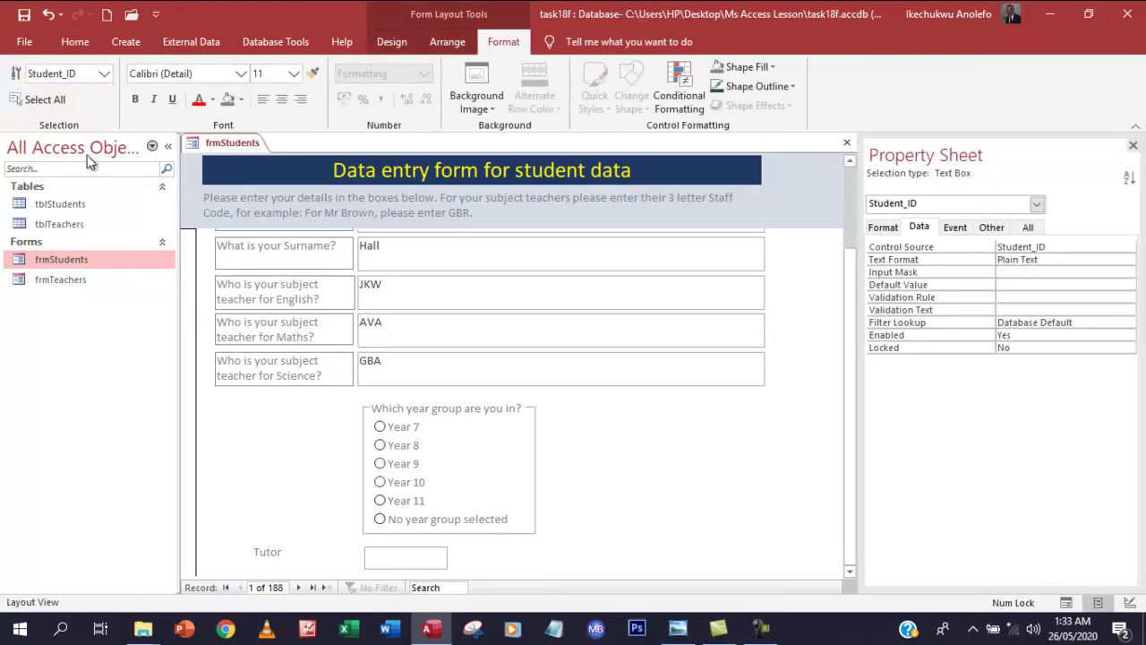
{"action": "left_click", "coordinate": [74, 42]}
{"action": "left_click", "coordinate": [27, 105]}
{"action": "left_click", "coordinate": [47, 211]}
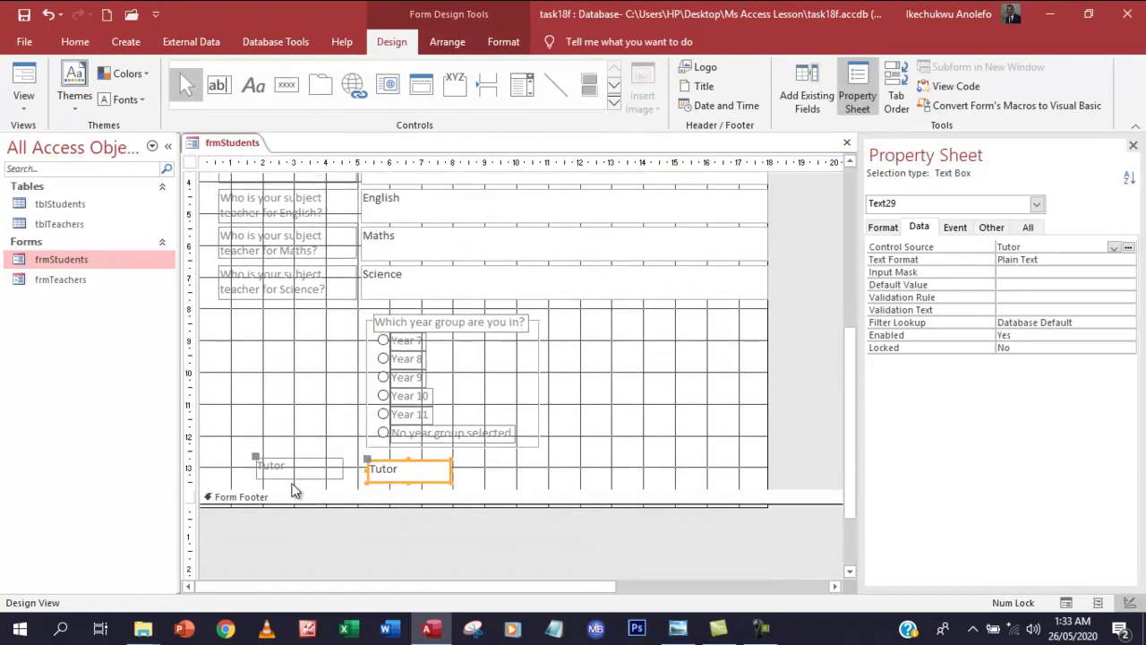
{"action": "left_click", "coordinate": [296, 472]}
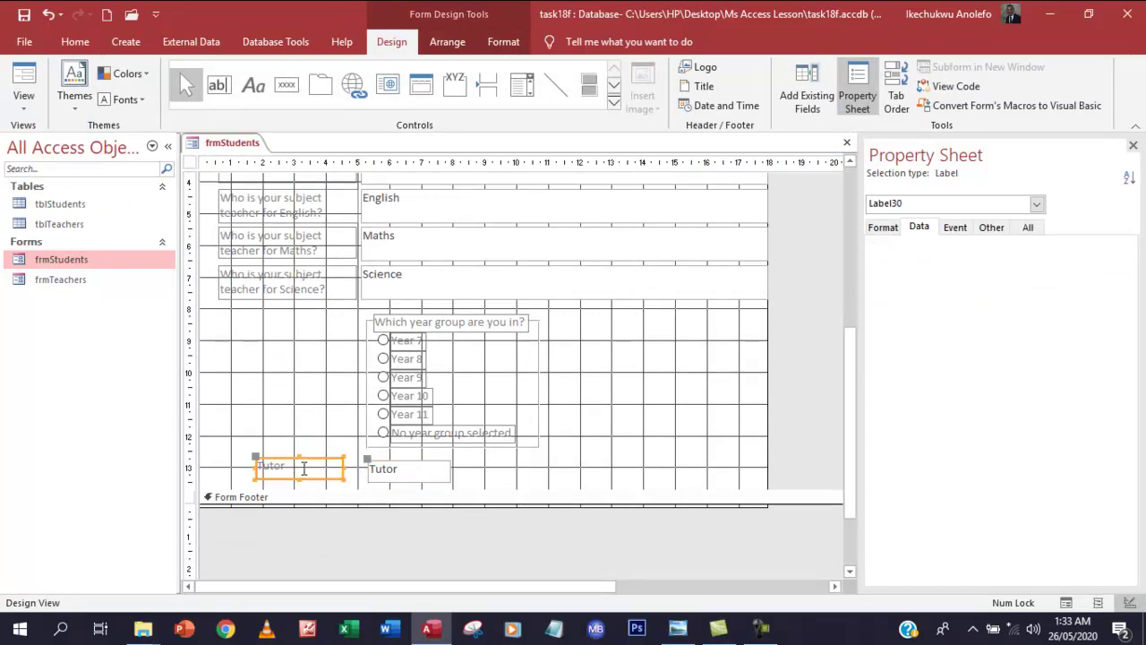
{"action": "left_click", "coordinate": [882, 227]}
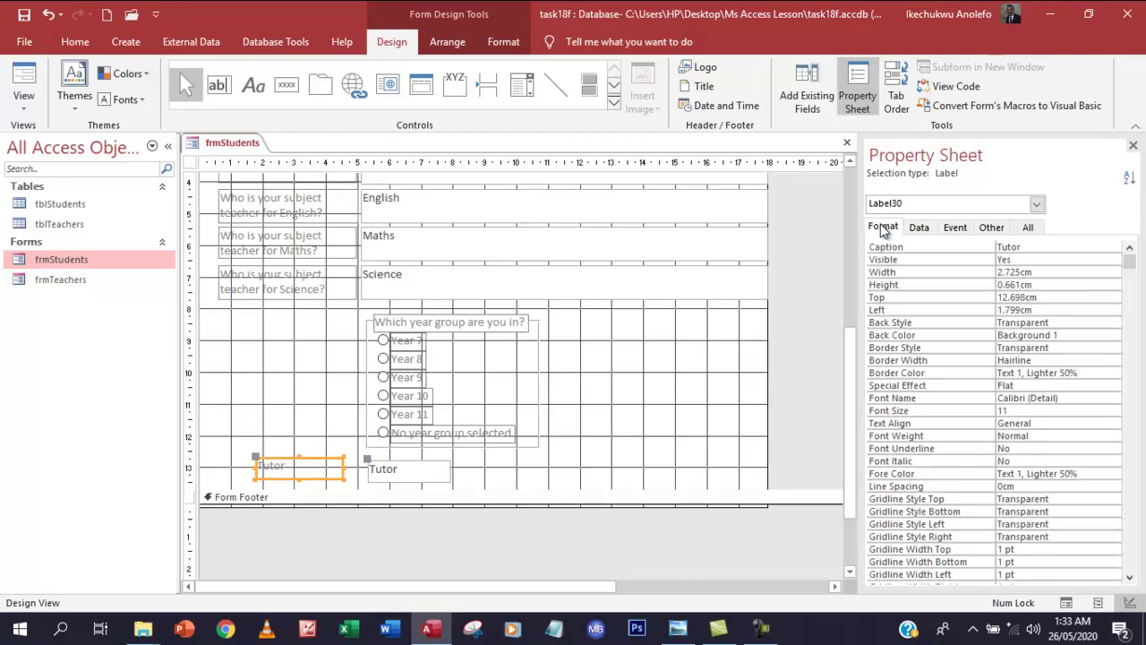
{"action": "scroll", "coordinate": [1076, 430], "scroll_direction": "down", "scroll_amount": 1}
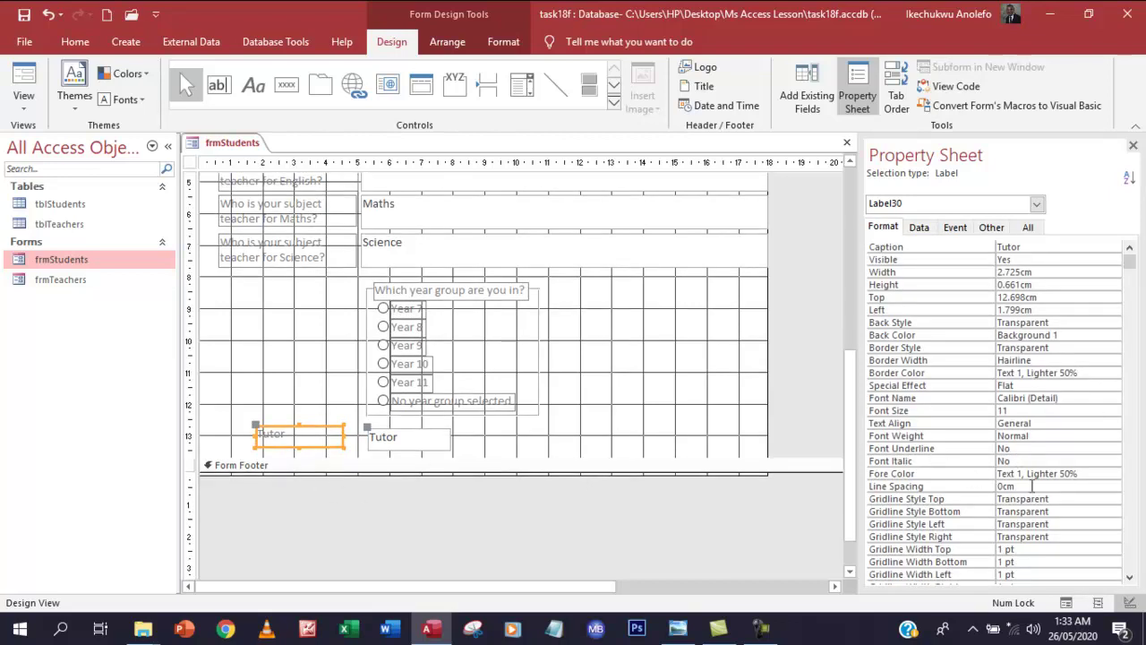
{"action": "left_click", "coordinate": [1051, 422]}
{"action": "left_click", "coordinate": [1113, 425]}
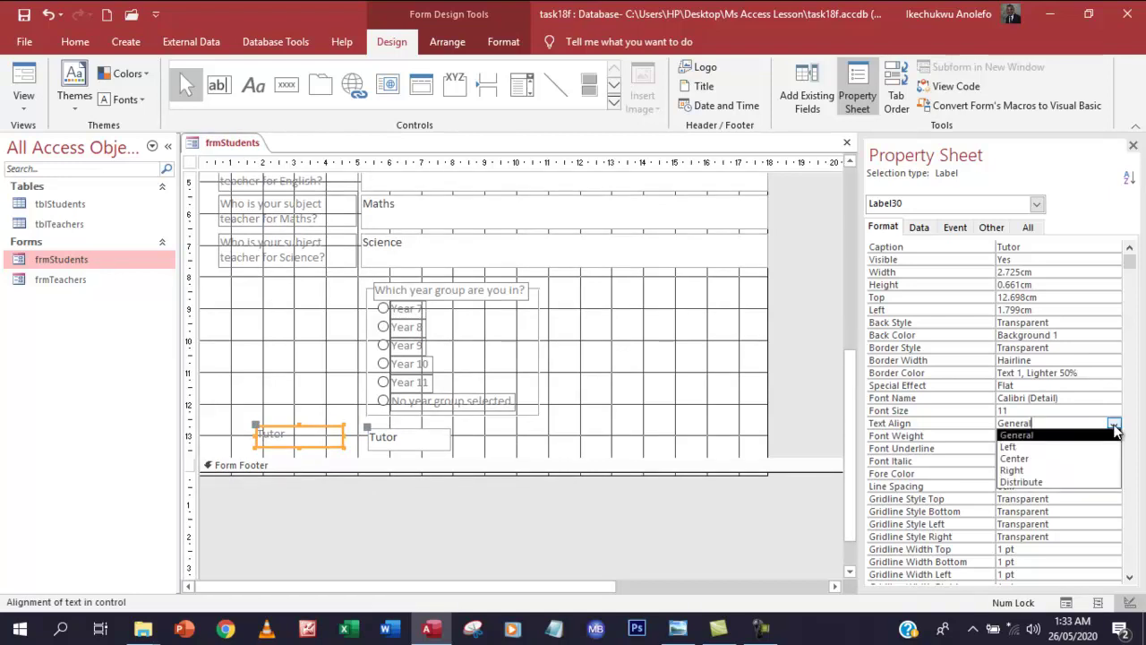
{"action": "left_click", "coordinate": [1052, 458]}
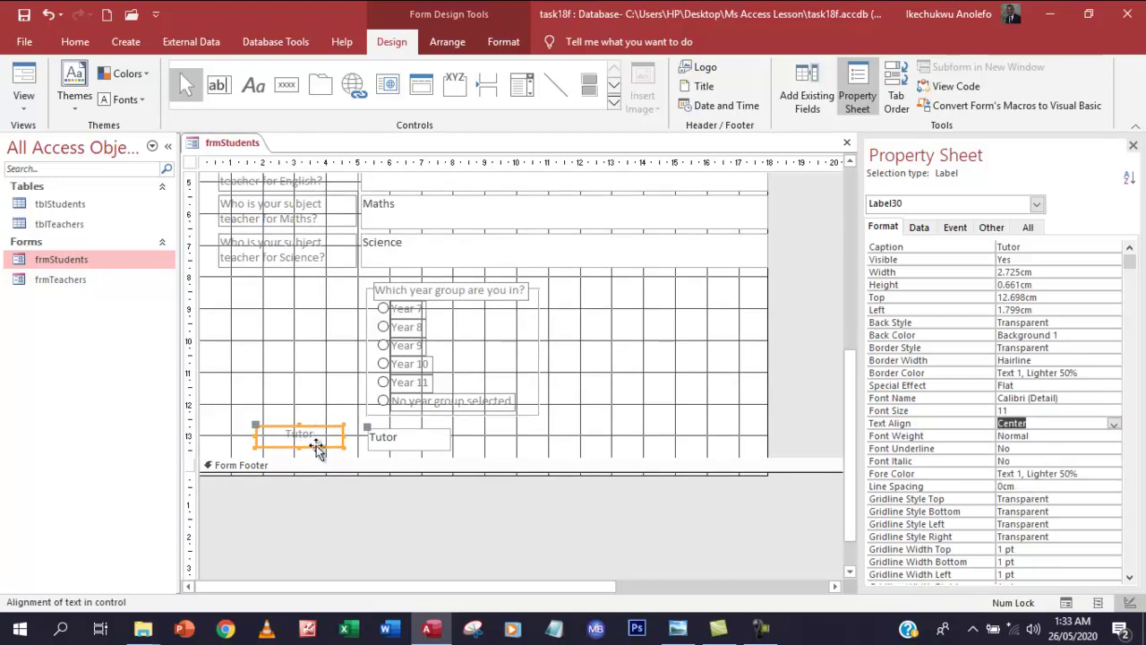
{"action": "left_click_drag", "start_coordinate": [318, 446], "coordinate": [319, 452]}
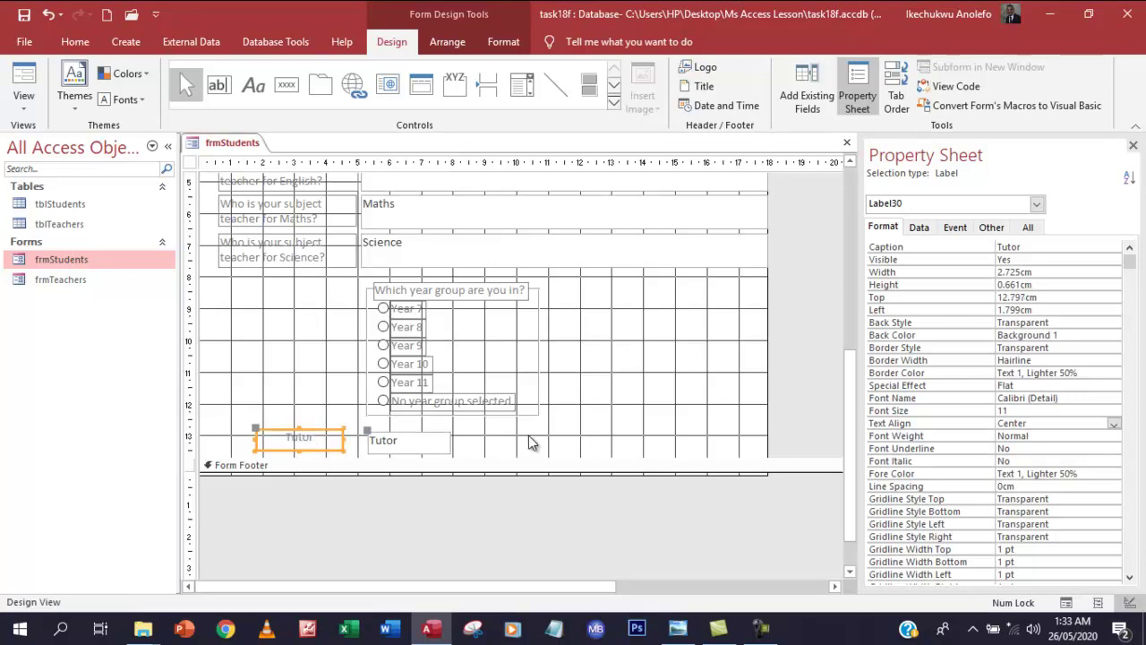
Step: Display frmStudents in Form view and examine the whole form, including the year group options and the Tutor field
{"action": "left_click", "coordinate": [23, 78]}
{"action": "scroll", "coordinate": [656, 393], "scroll_direction": "down", "scroll_amount": 1}
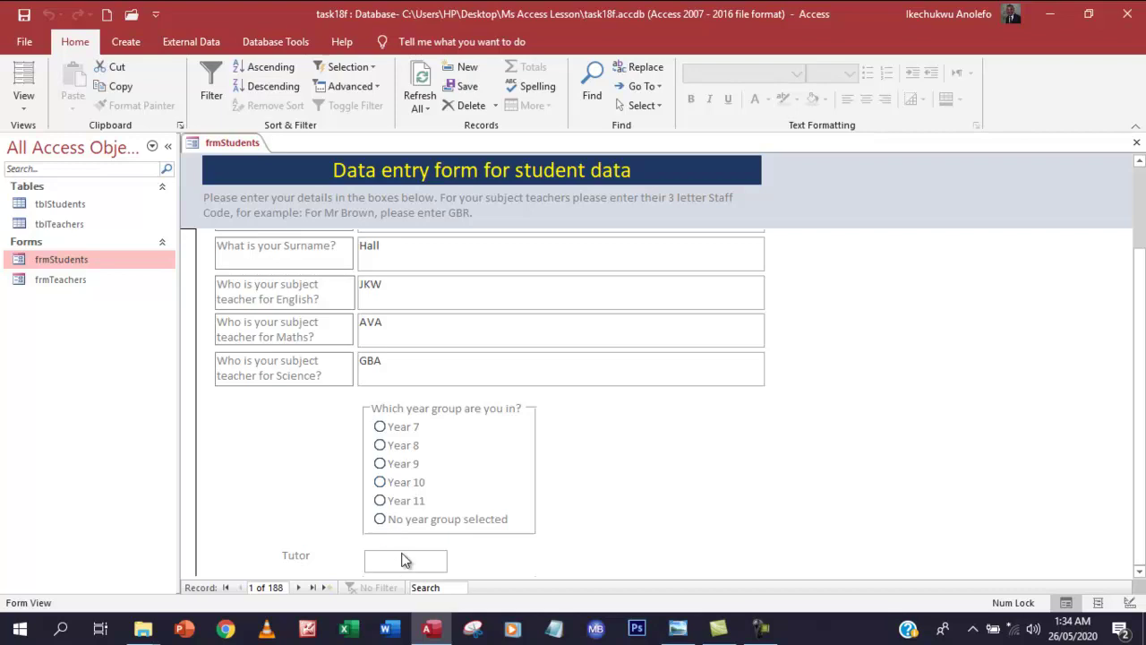
{"action": "scroll", "coordinate": [412, 530], "scroll_direction": "up", "scroll_amount": 3}
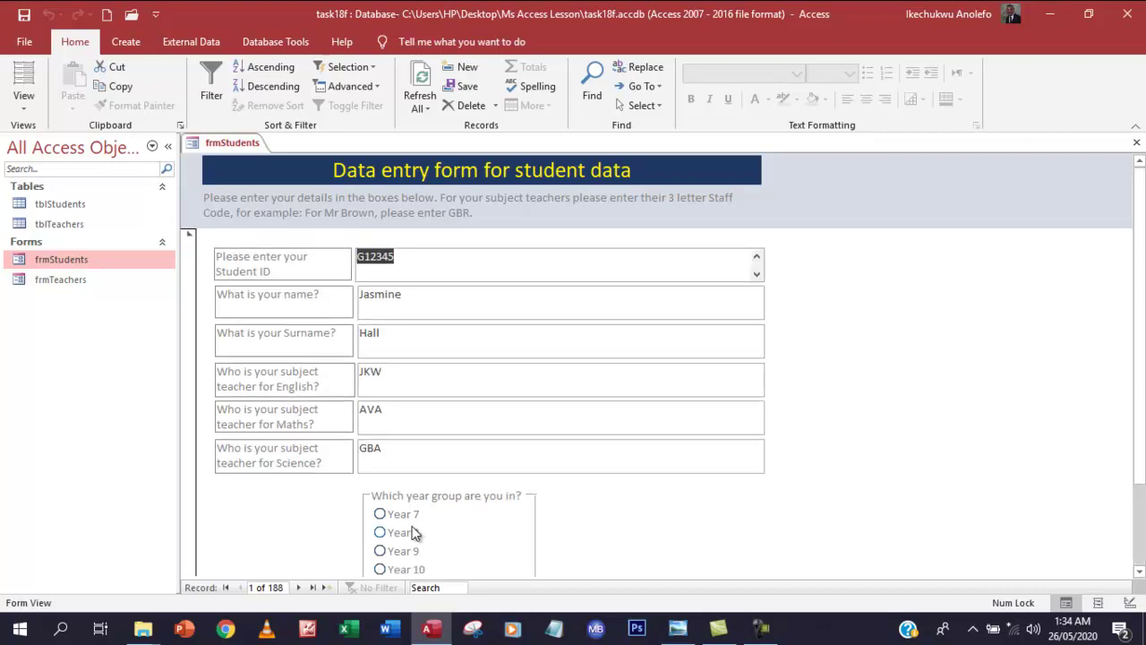
{"action": "scroll", "coordinate": [414, 534], "scroll_direction": "down", "scroll_amount": 2}
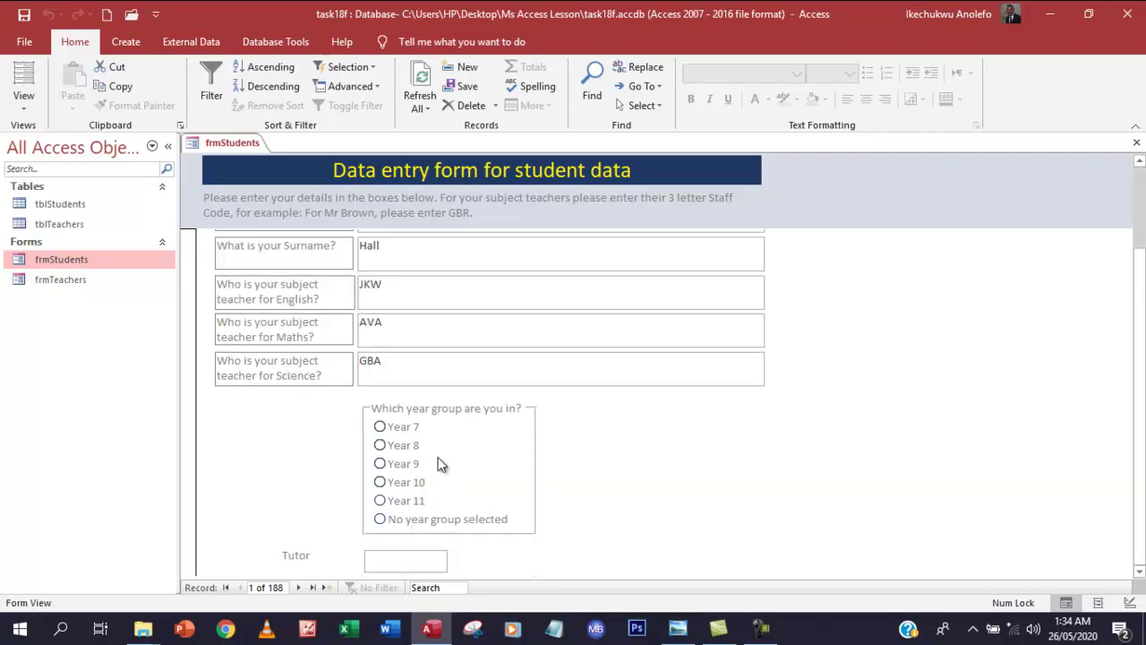